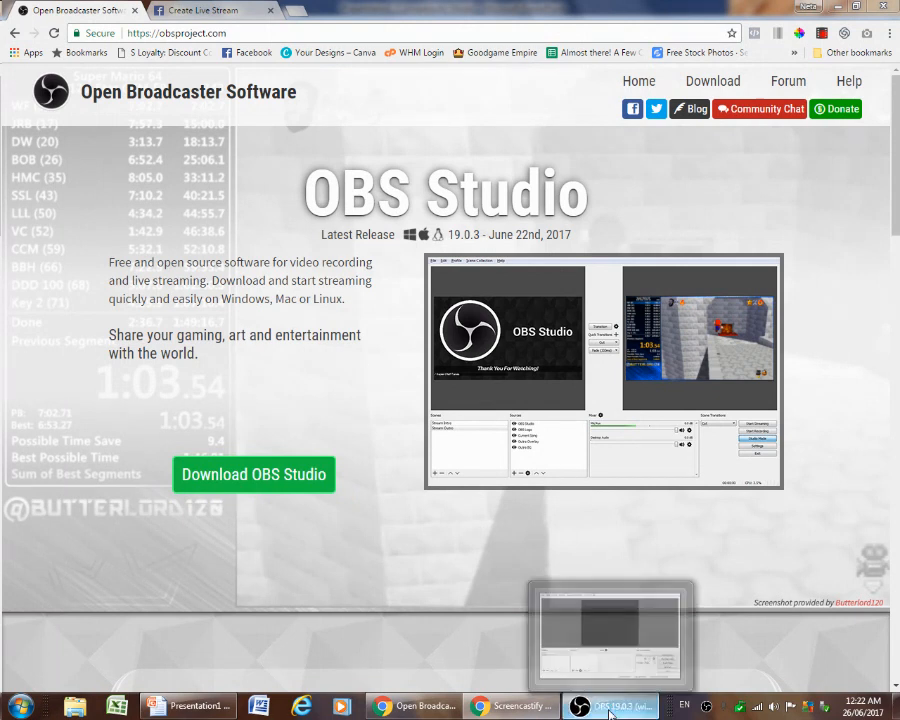
# Create a new scene named "Webinar on FB"
pyautogui.click(579, 702)
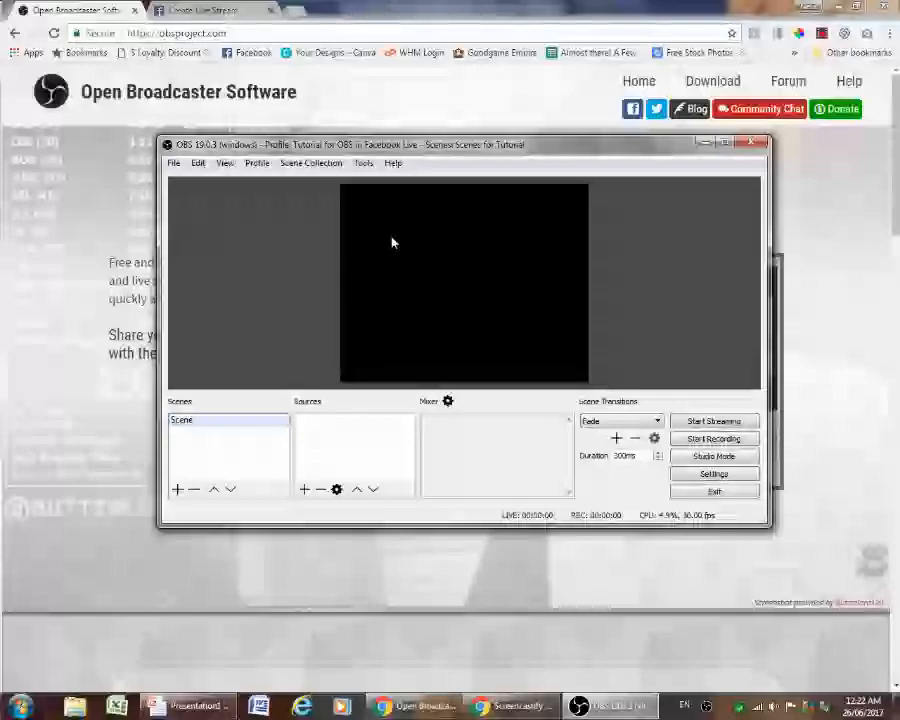
pyautogui.click(177, 490)
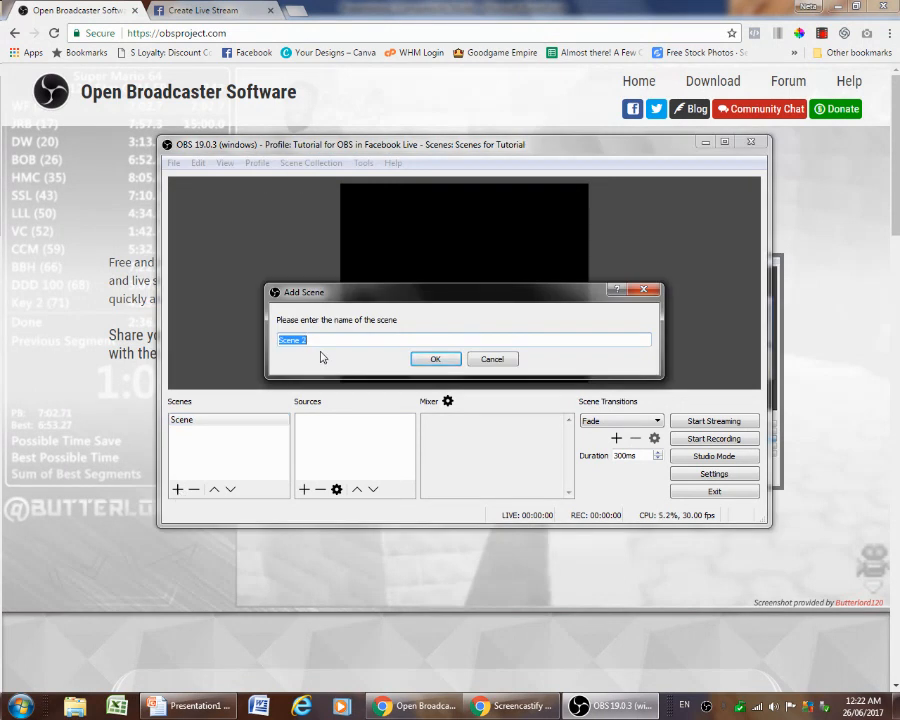
pyautogui.write('Webinar on FB')
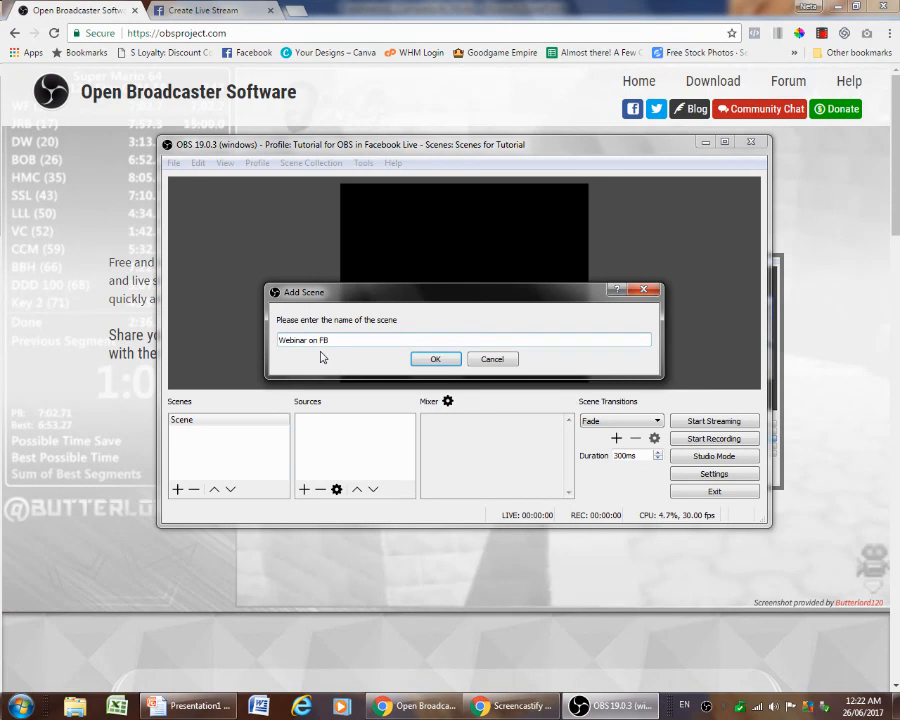
pyautogui.click(425, 364)
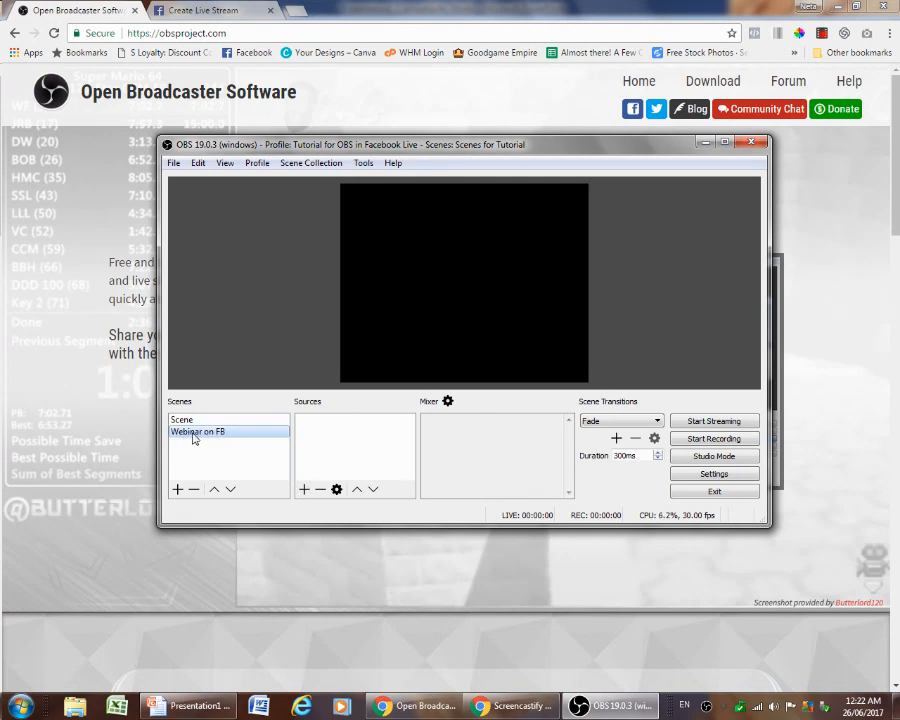
# Add a Video Capture Device source named "Webcam" to the scene, keeping the default device properties
pyautogui.click(304, 490)
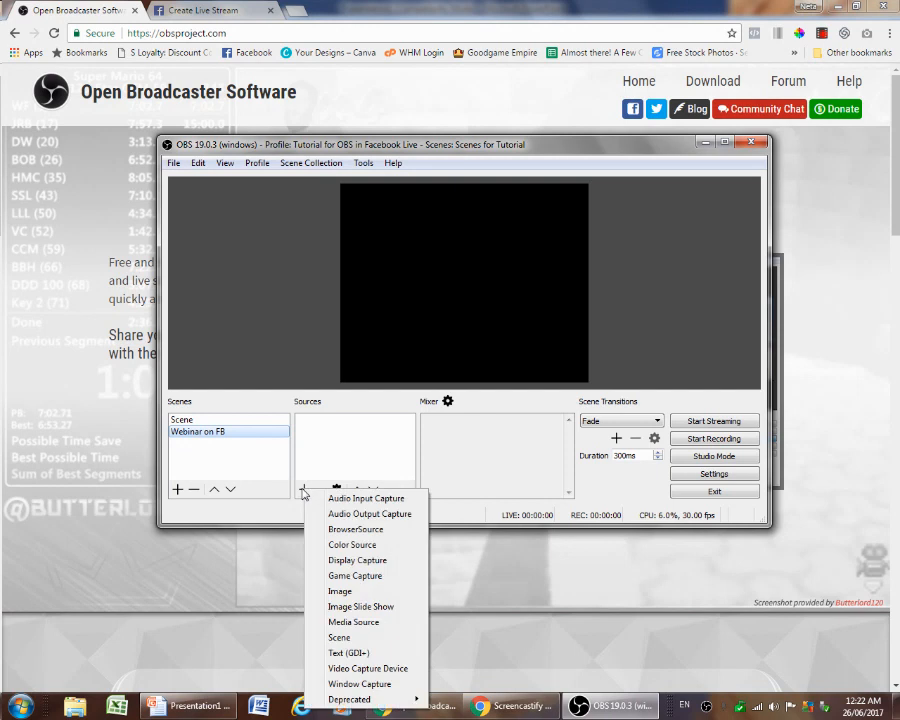
pyautogui.click(360, 670)
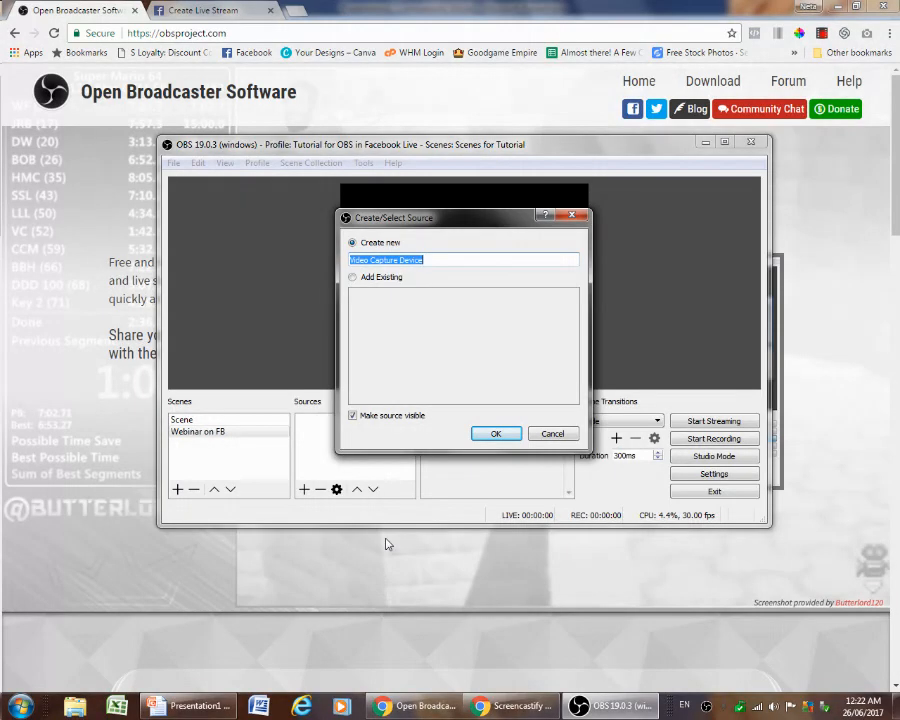
pyautogui.write('Webcam')
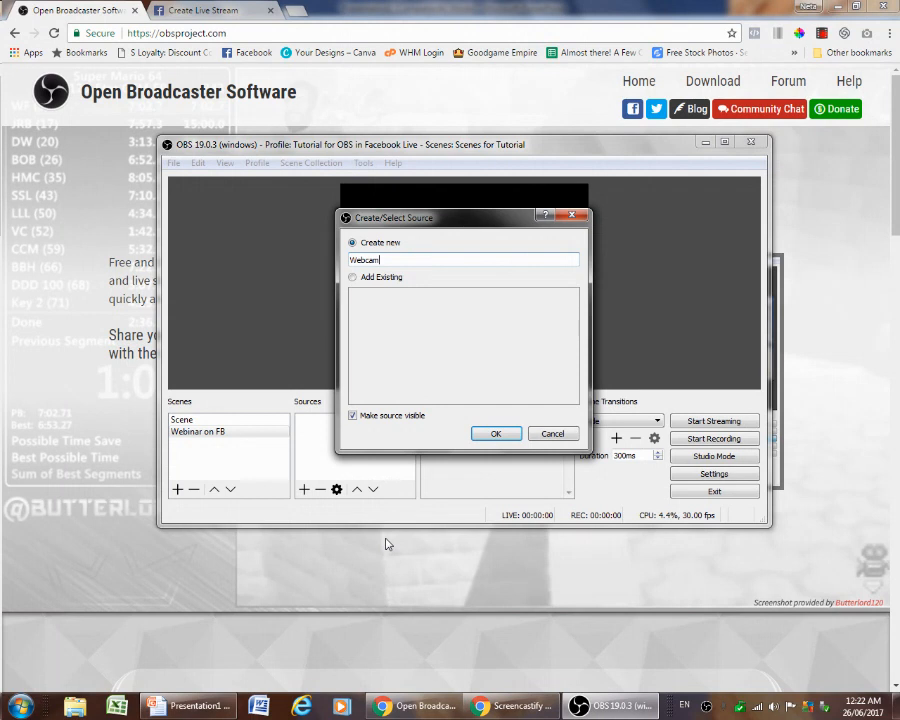
pyautogui.click(489, 436)
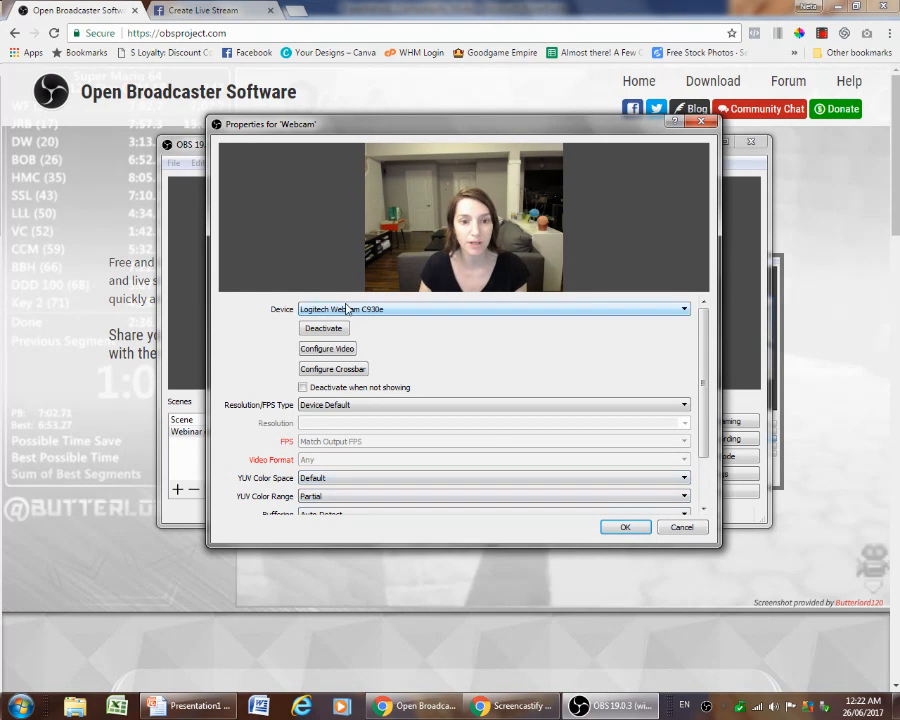
pyautogui.click(624, 527)
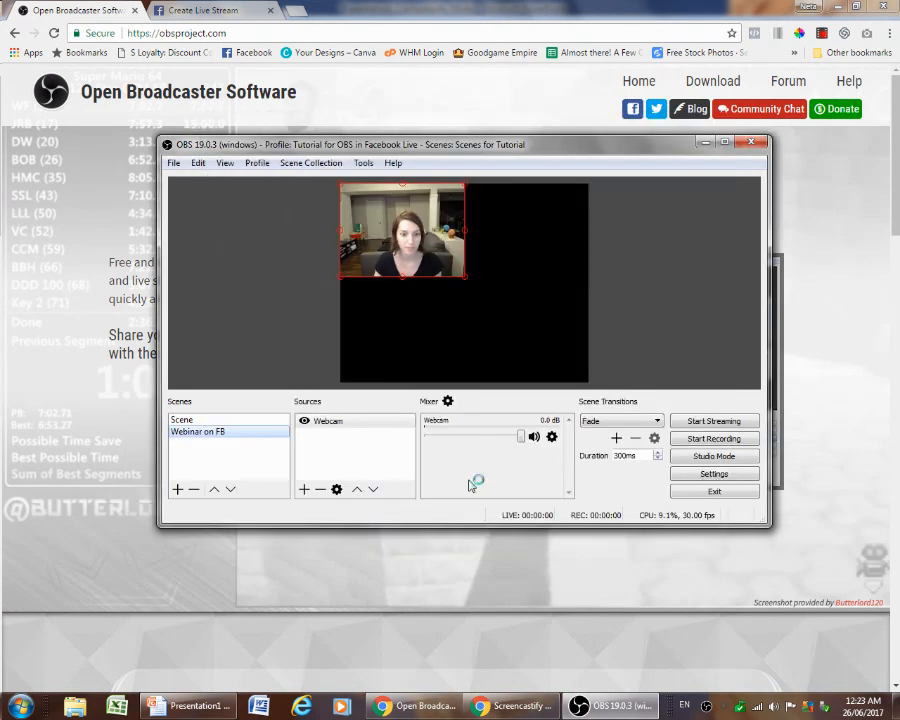
# Add a Window Capture source named "Powerpoint"
pyautogui.click(304, 490)
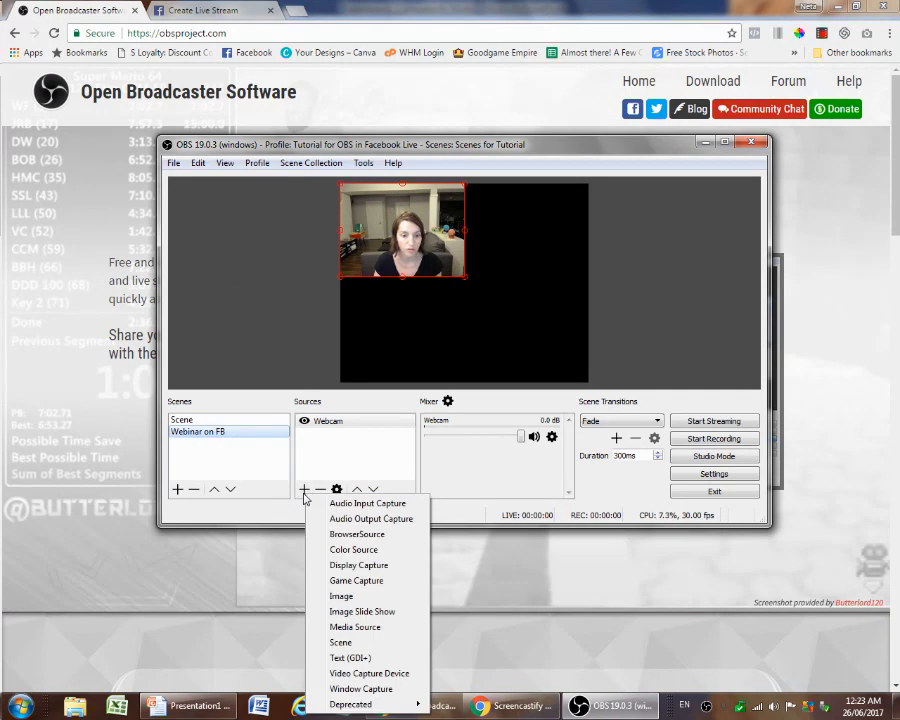
pyautogui.click(356, 689)
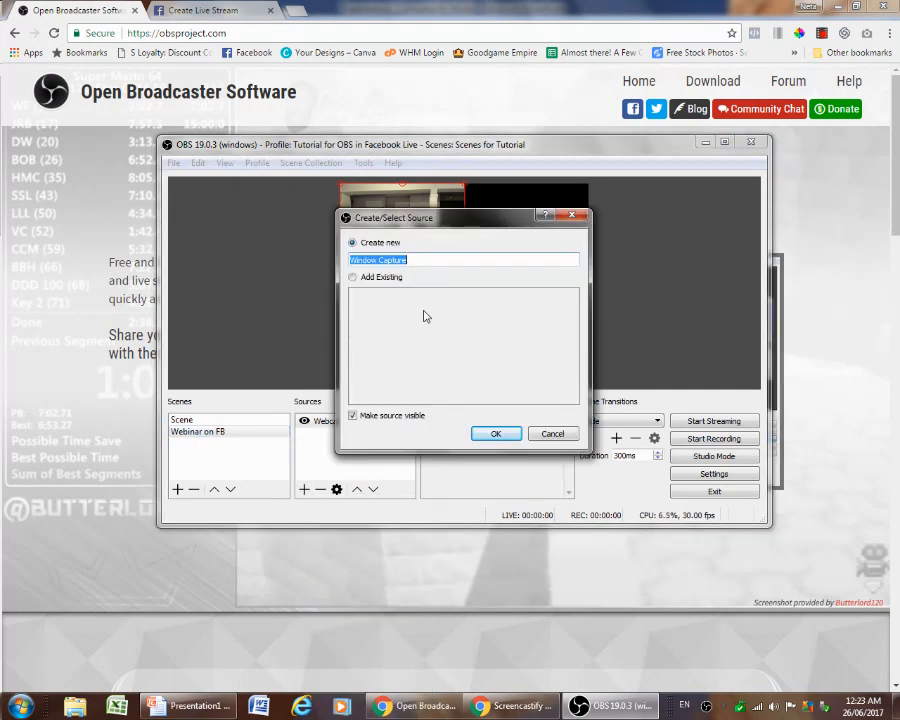
pyautogui.write('Powerpoint')
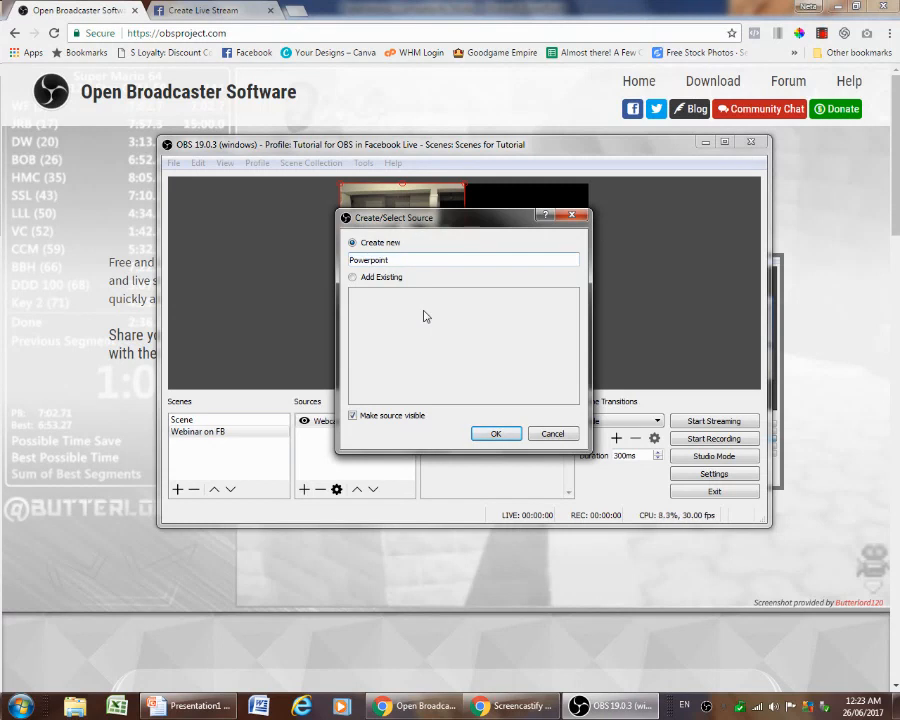
pyautogui.click(493, 436)
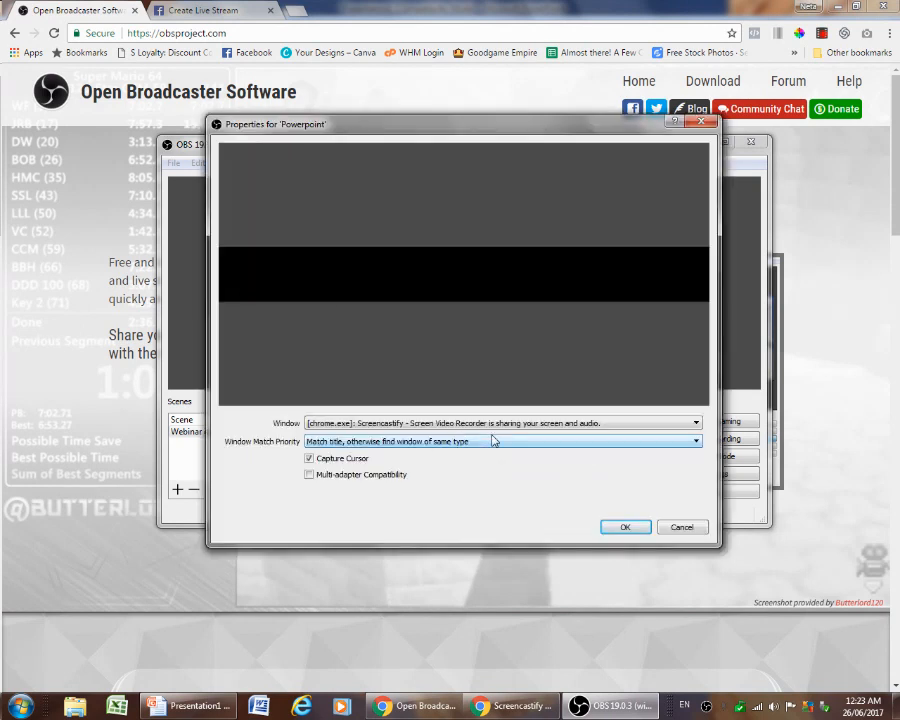
# Set the Powerpoint source to capture the Microsoft PowerPoint Presentation1 window and confirm its properties
pyautogui.click(400, 426)
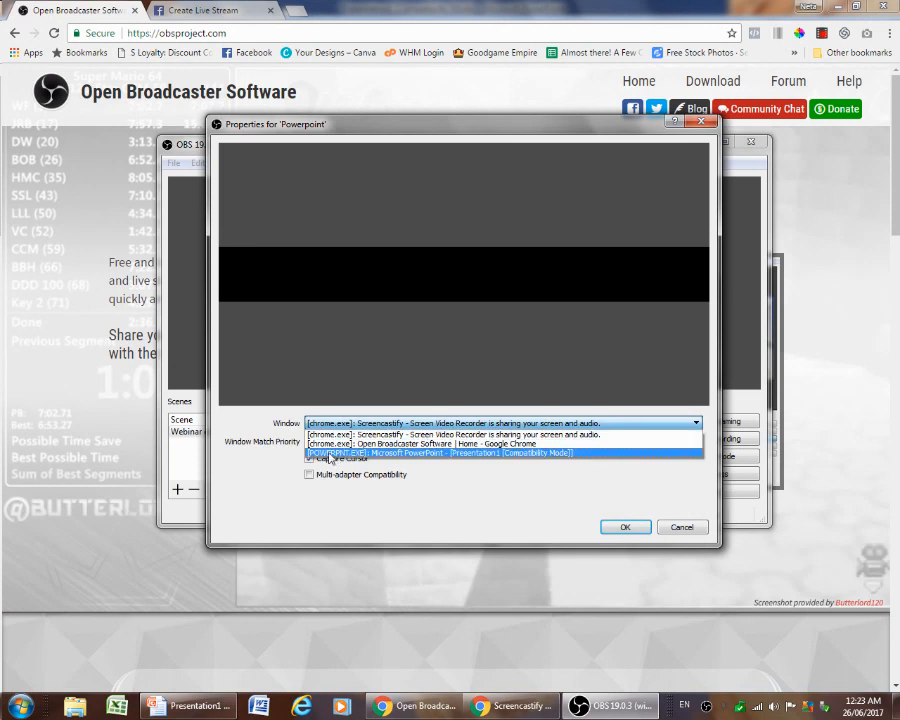
pyautogui.click(380, 454)
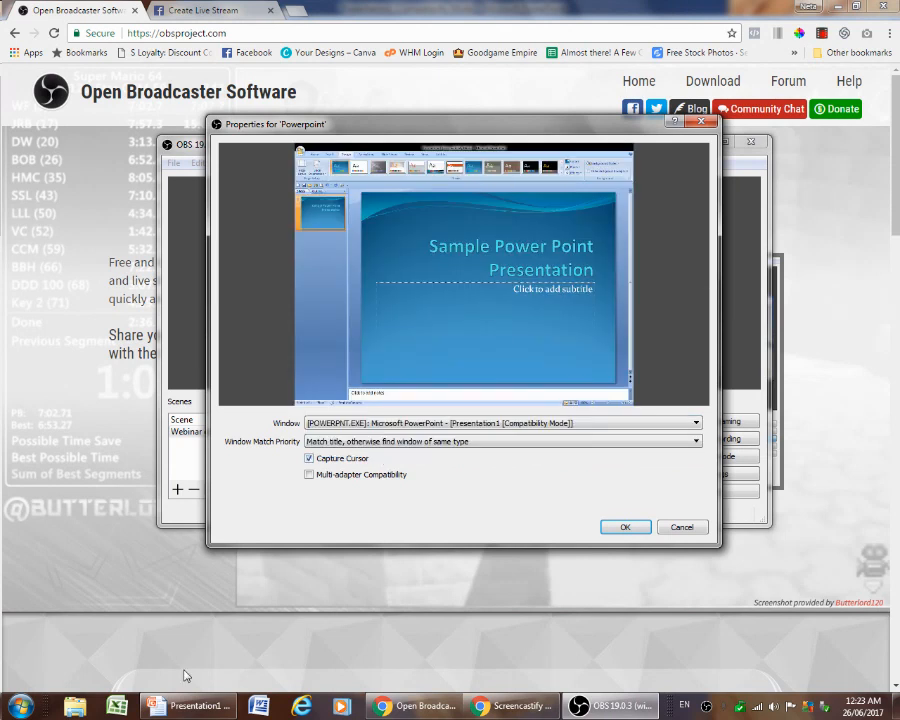
pyautogui.click(185, 706)
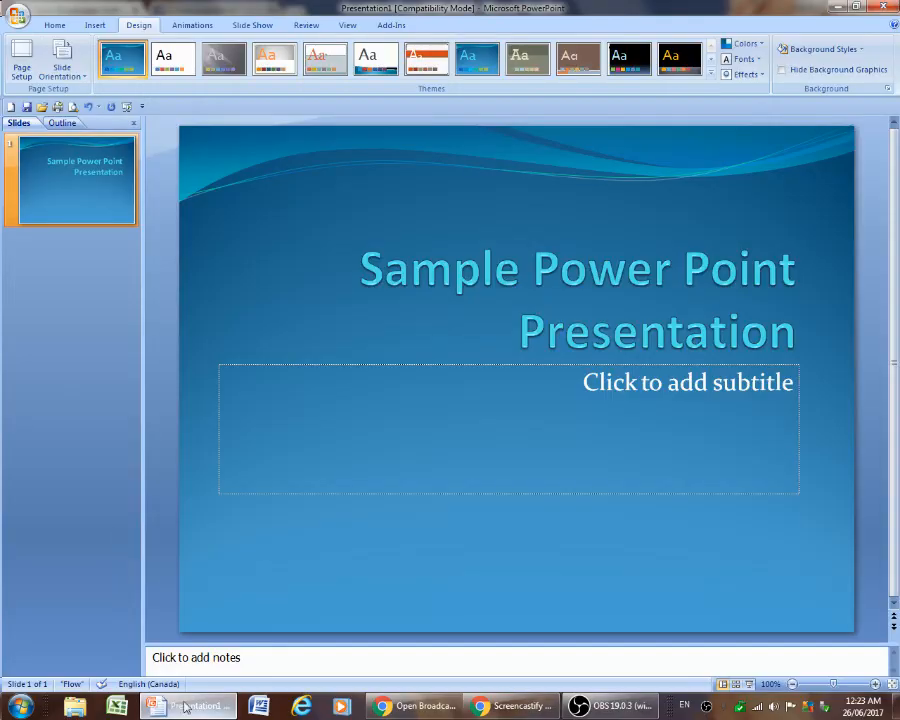
pyautogui.click(605, 710)
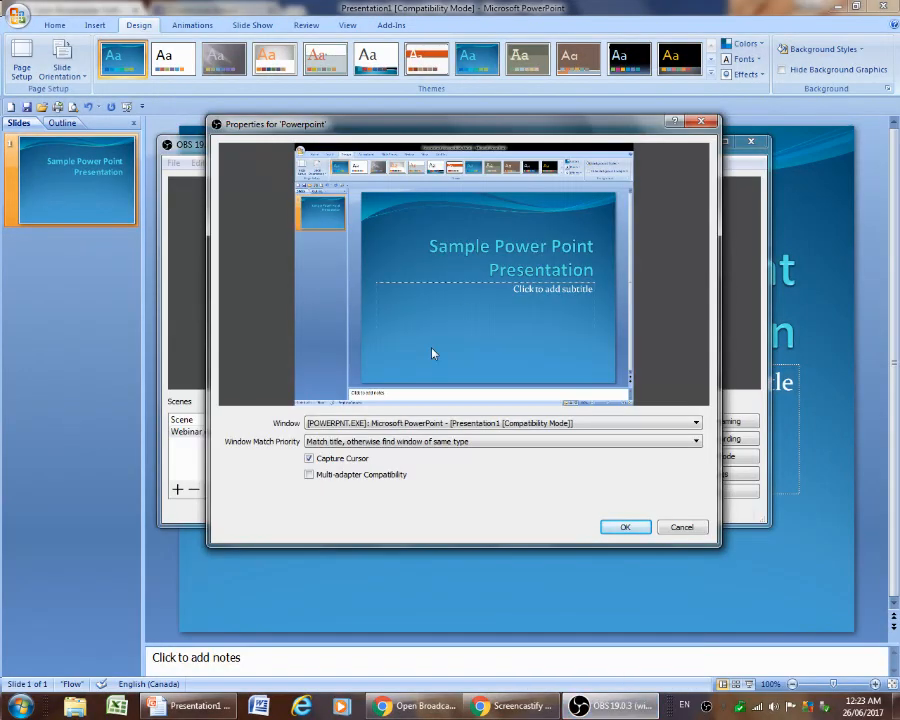
pyautogui.click(415, 706)
pyautogui.click(598, 710)
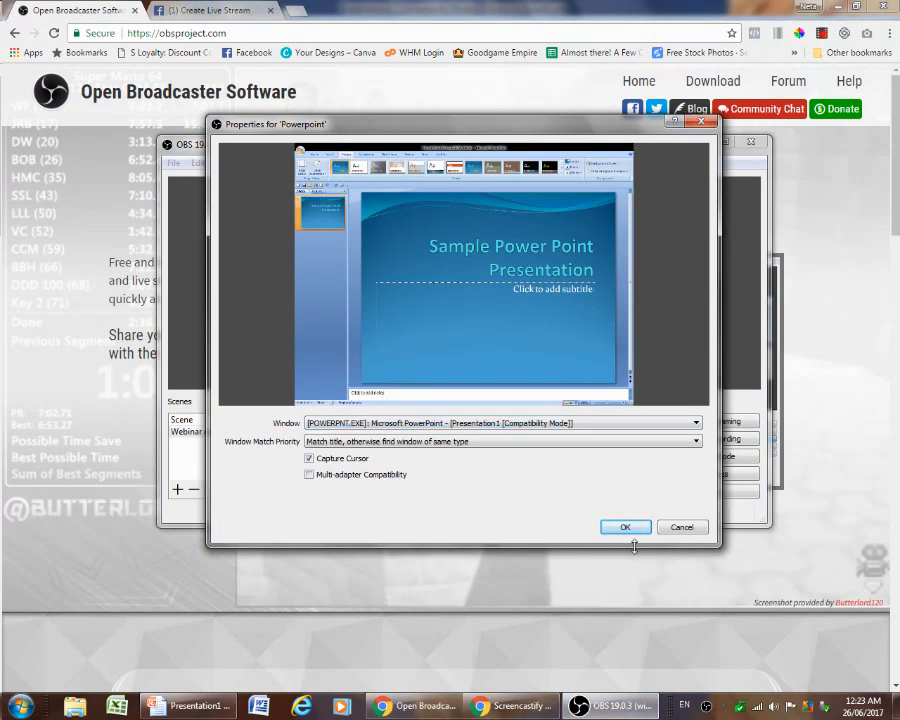
pyautogui.click(625, 531)
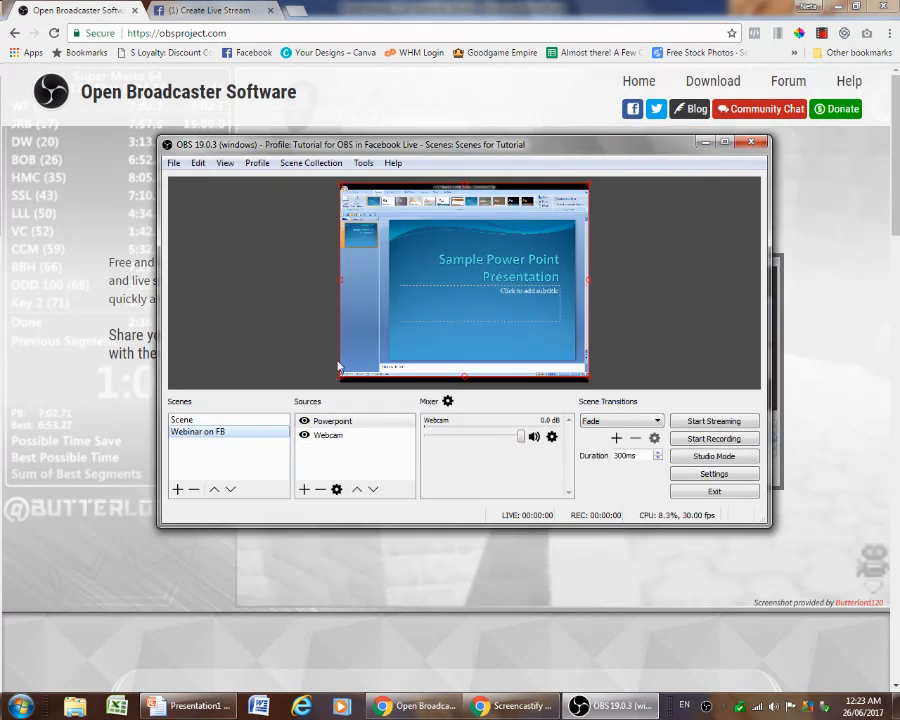
# Move the Webcam source above the Powerpoint source in the source order
pyautogui.click(327, 437)
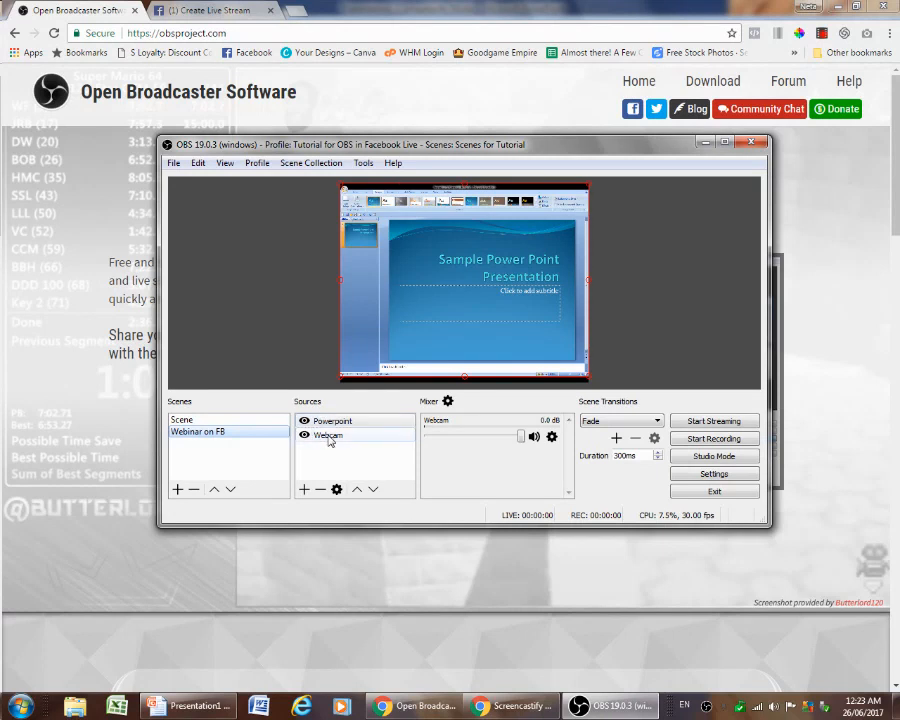
pyautogui.click(357, 490)
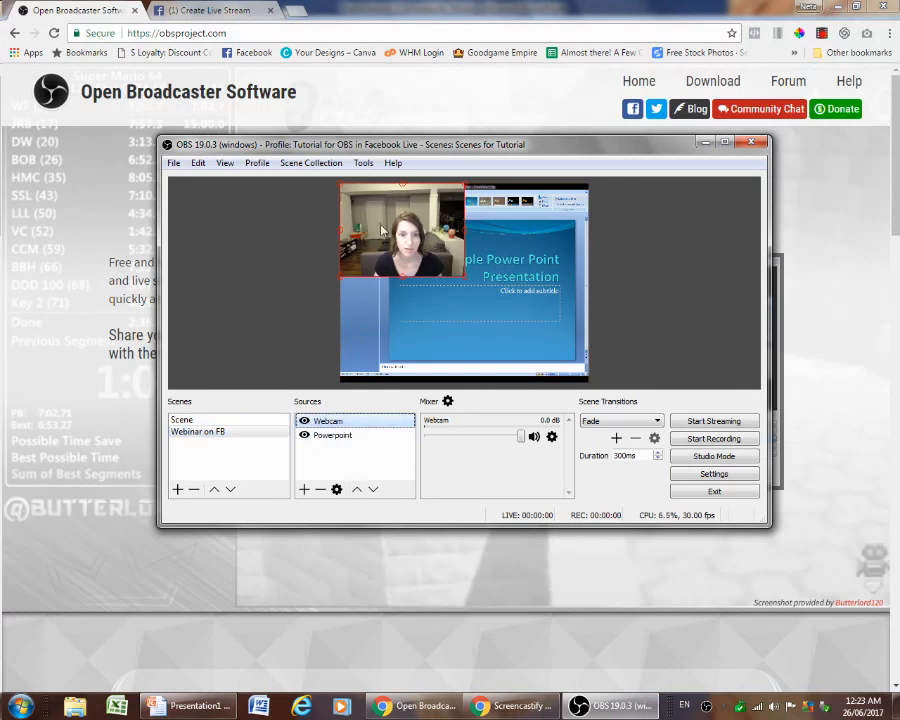
# Shrink the webcam image into a small overlay in the slide's bottom-right corner
pyautogui.click(339, 186)
pyautogui.moveTo(339, 186); pyautogui.dragTo(543, 358)
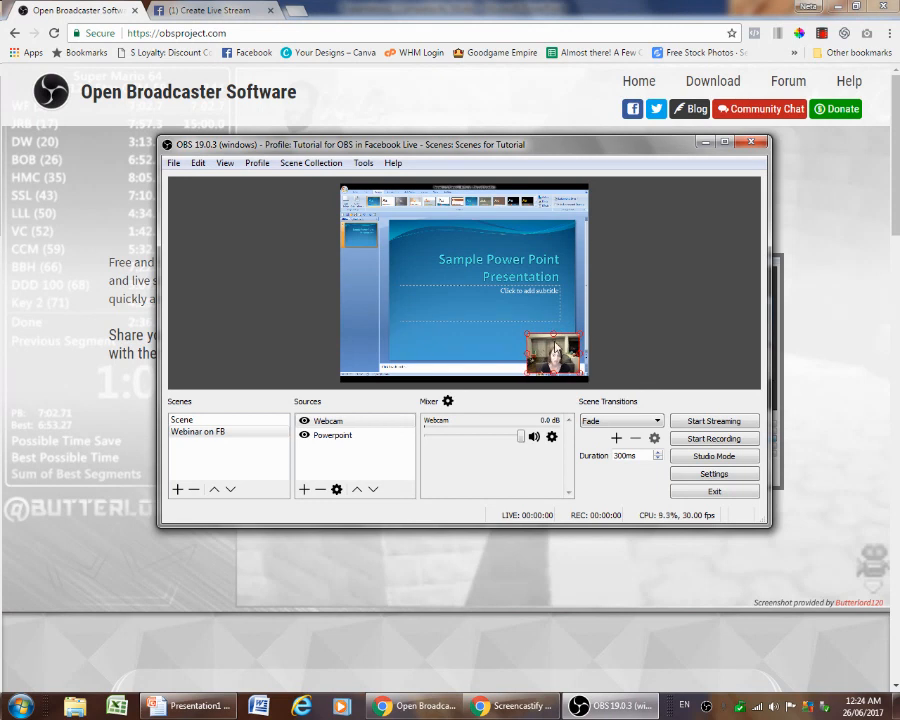
# Toggle the Webcam source's visibility off and back on
pyautogui.click(304, 422)
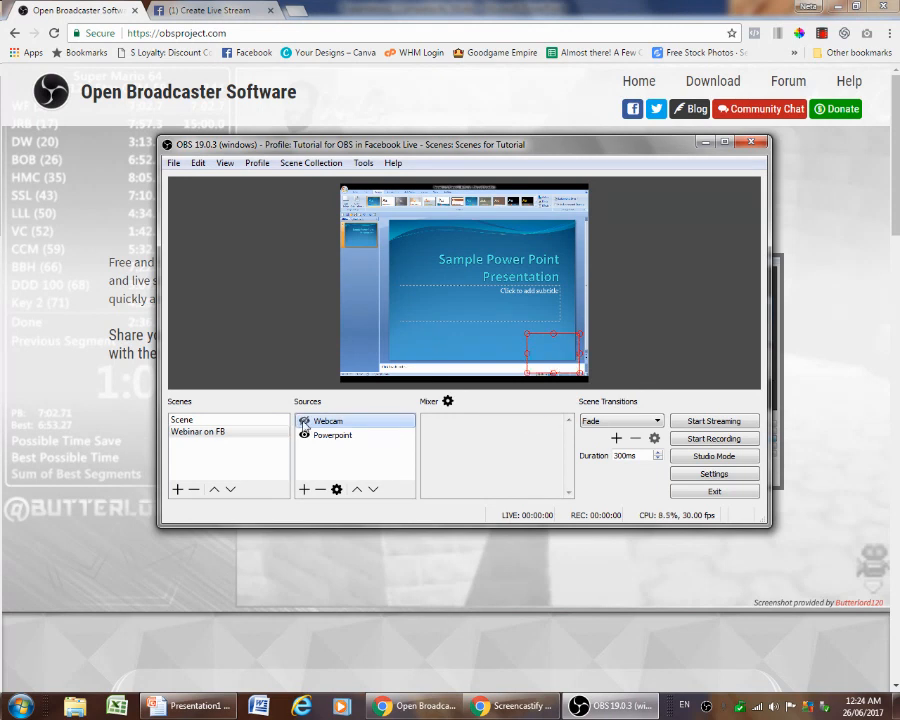
pyautogui.click(304, 422)
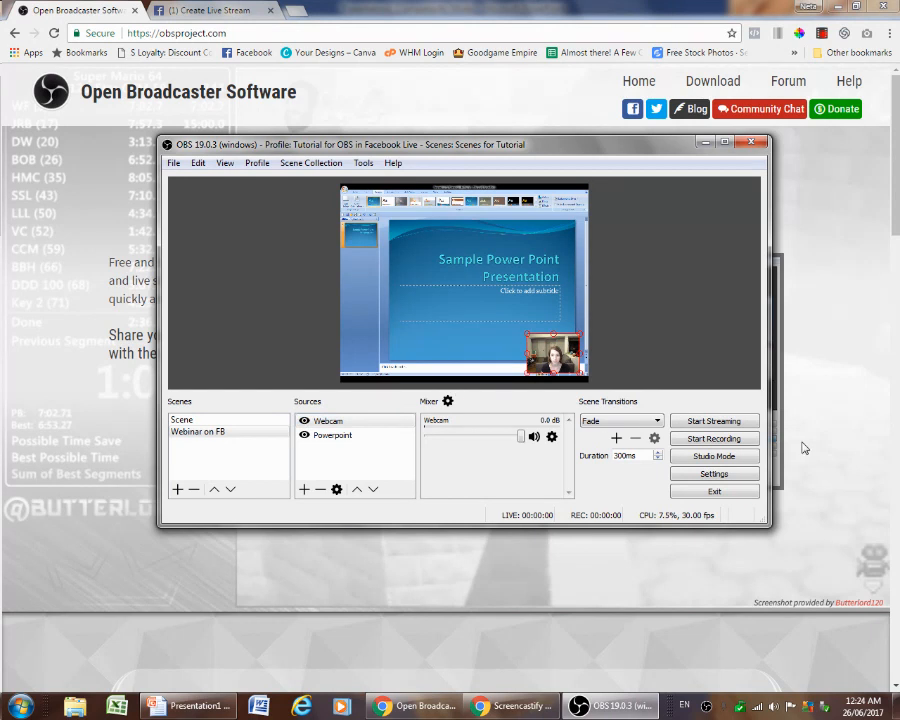
# Enable Studio Mode and transition the Webinar on FB scene to the program view
pyautogui.click(698, 458)
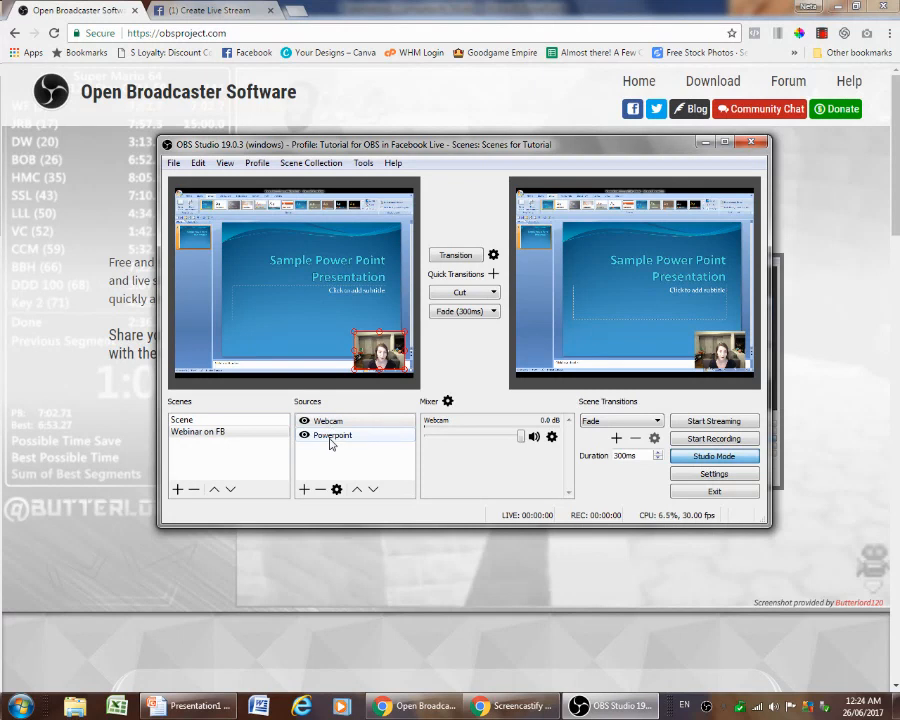
pyautogui.click(200, 432)
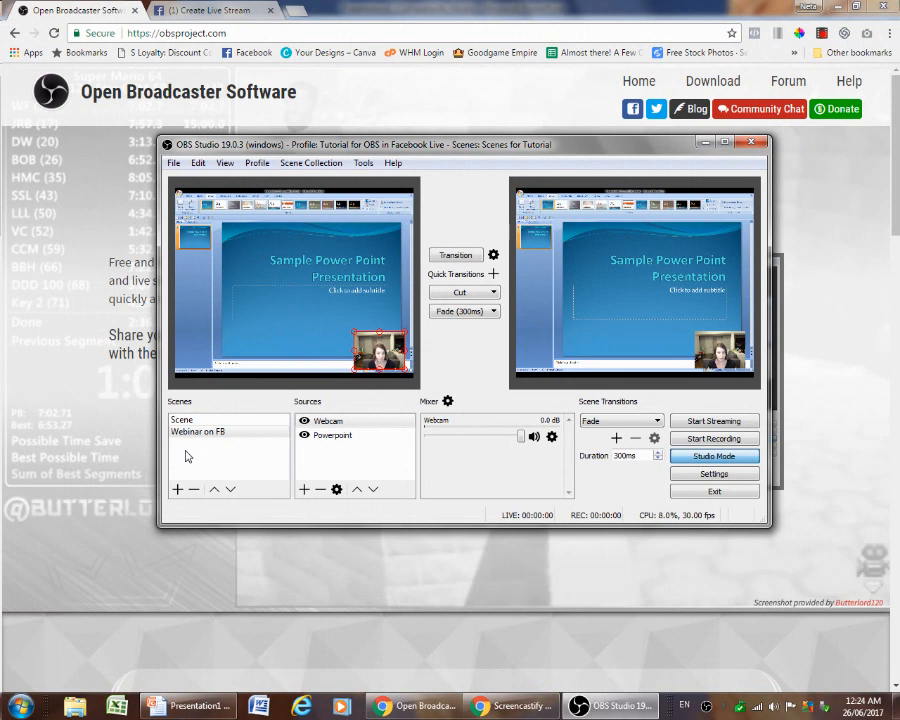
pyautogui.click(176, 433)
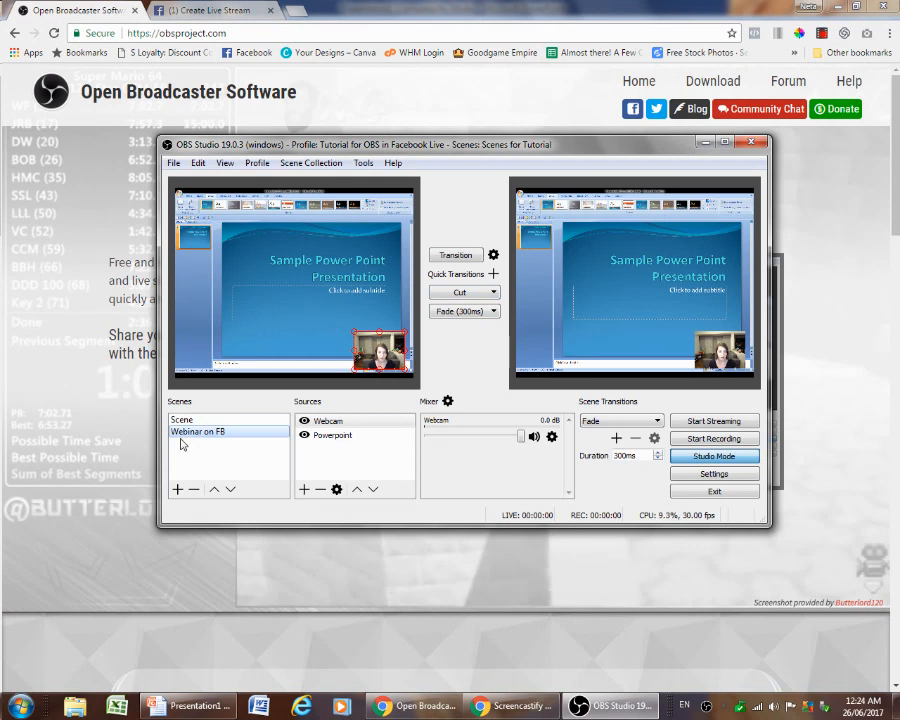
pyautogui.click(440, 258)
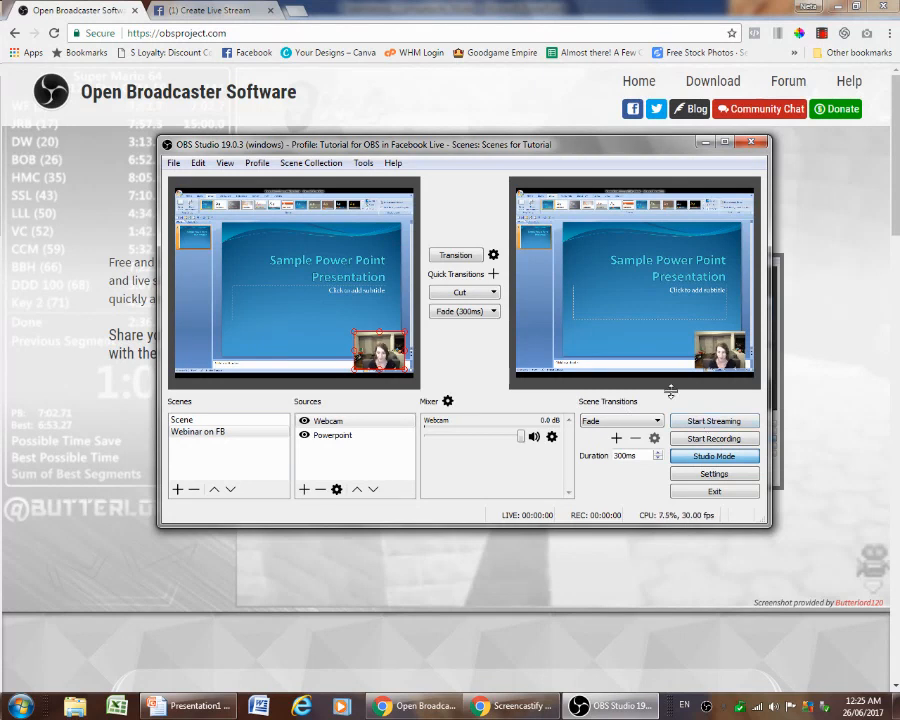
# Open the settings and go to the Stream section
pyautogui.click(713, 476)
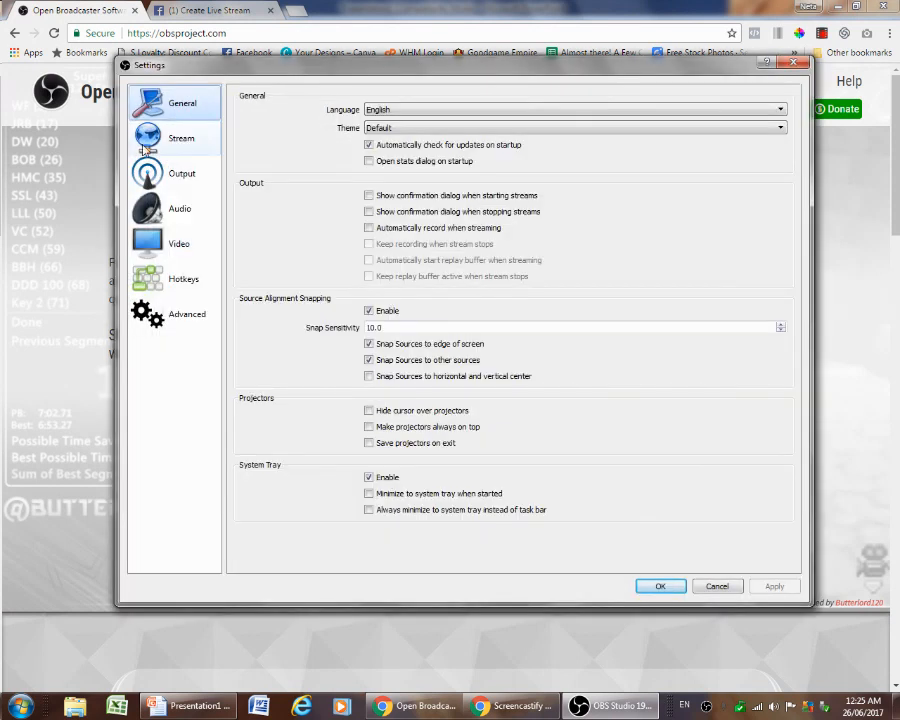
pyautogui.click(158, 145)
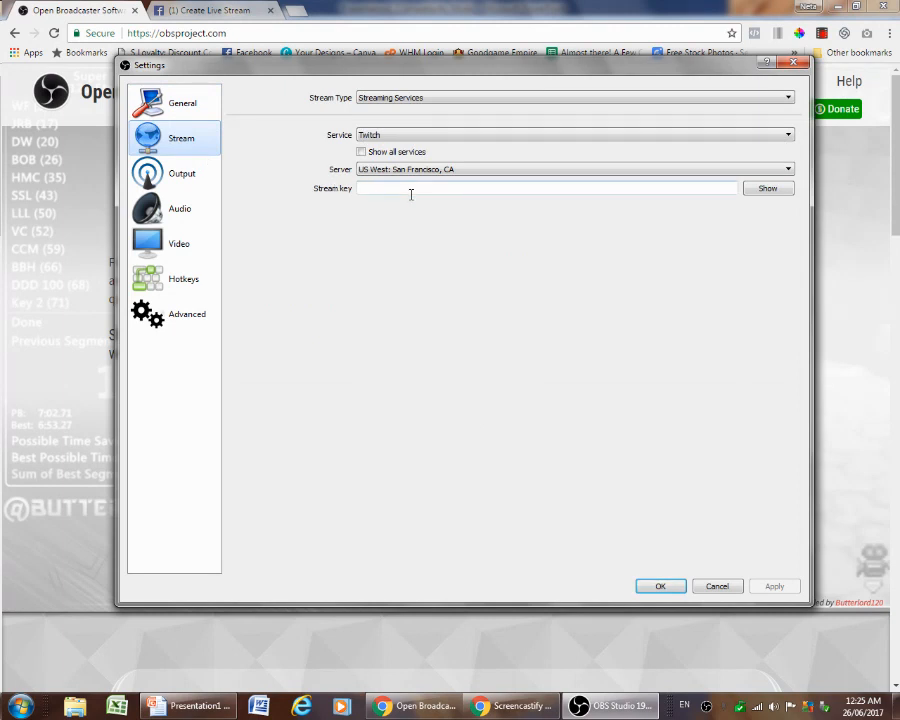
# Switch to the Facebook Create Live Stream tab and reload the page without the step parameter in its address
pyautogui.click(207, 11)
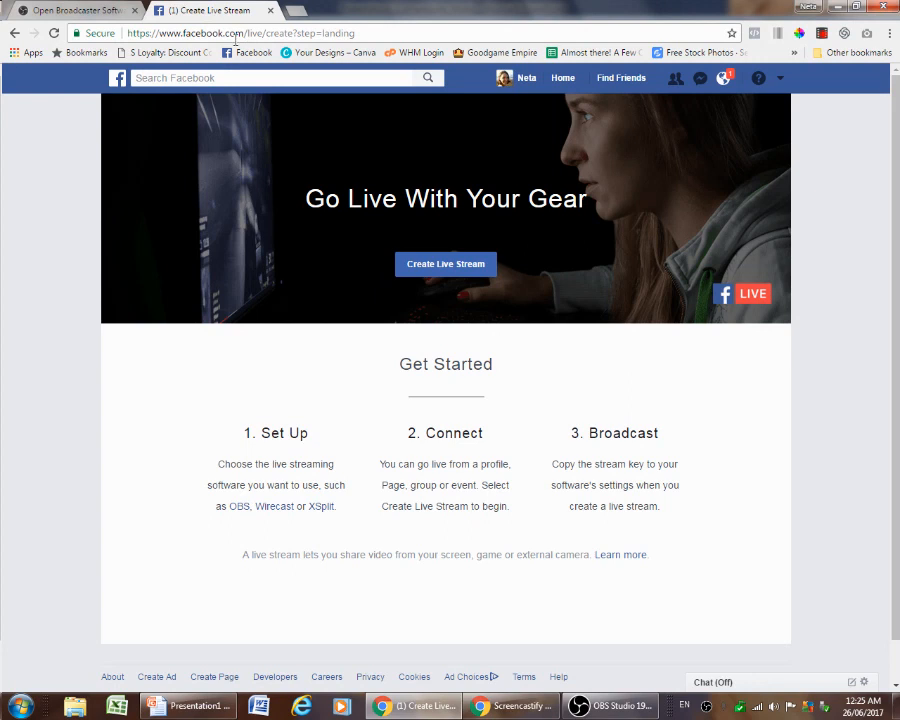
pyautogui.moveTo(292, 33); pyautogui.dragTo(415, 39)
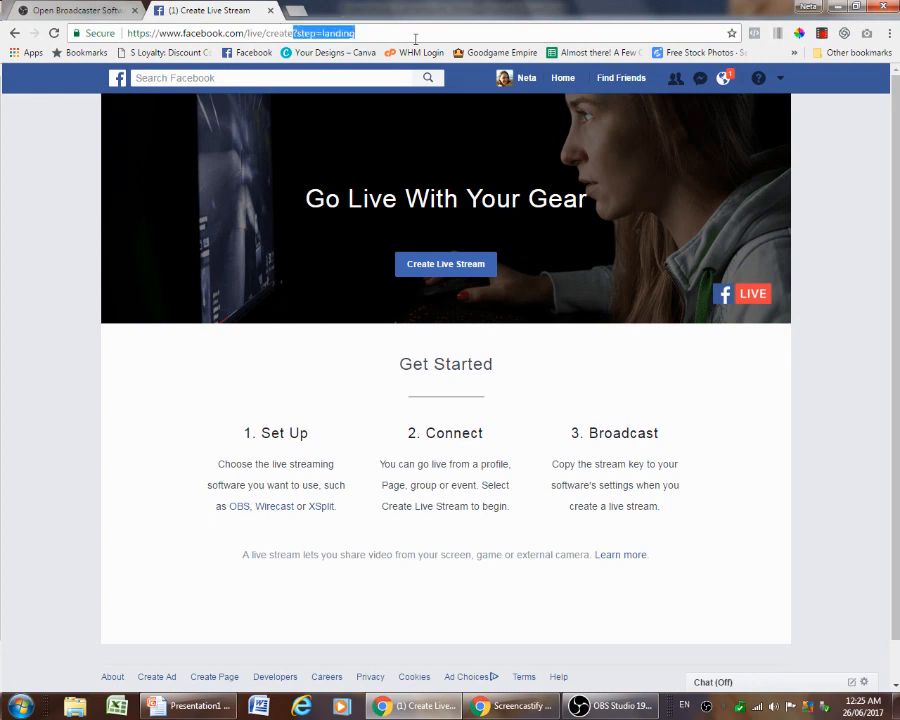
pyautogui.press('BackSpace')
pyautogui.press('Return')
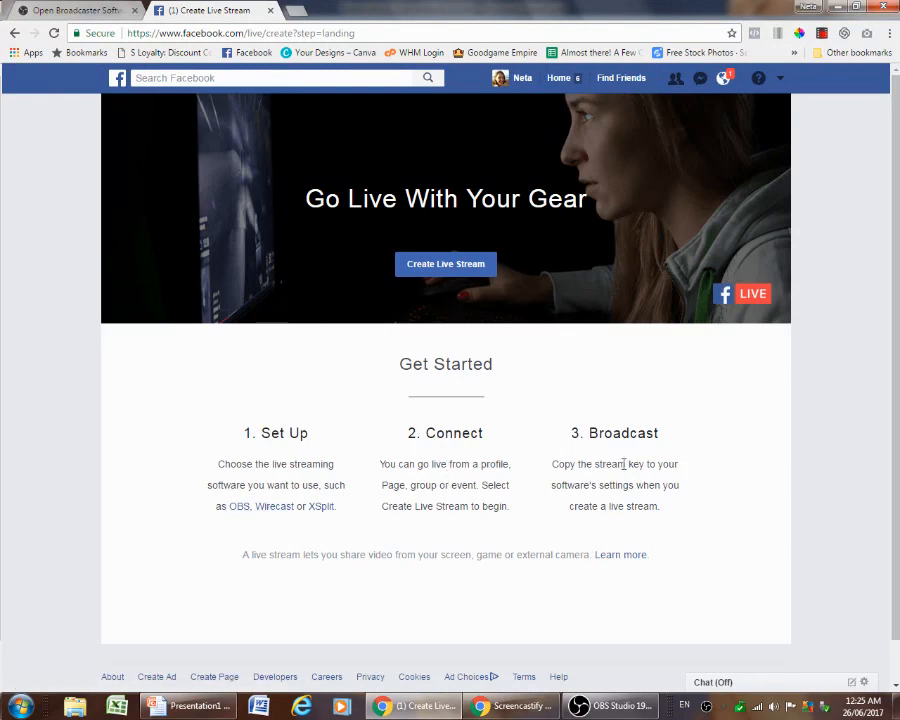
# Create a Facebook live stream to be shared in the Posse Summit group
pyautogui.scroll(-1, 540, 480)
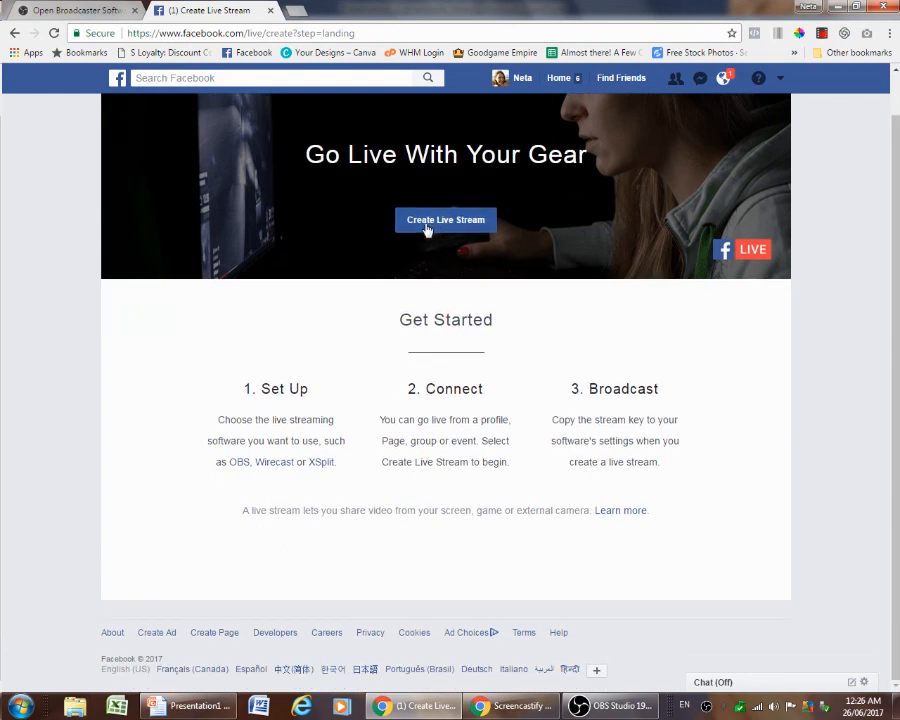
pyautogui.click(427, 229)
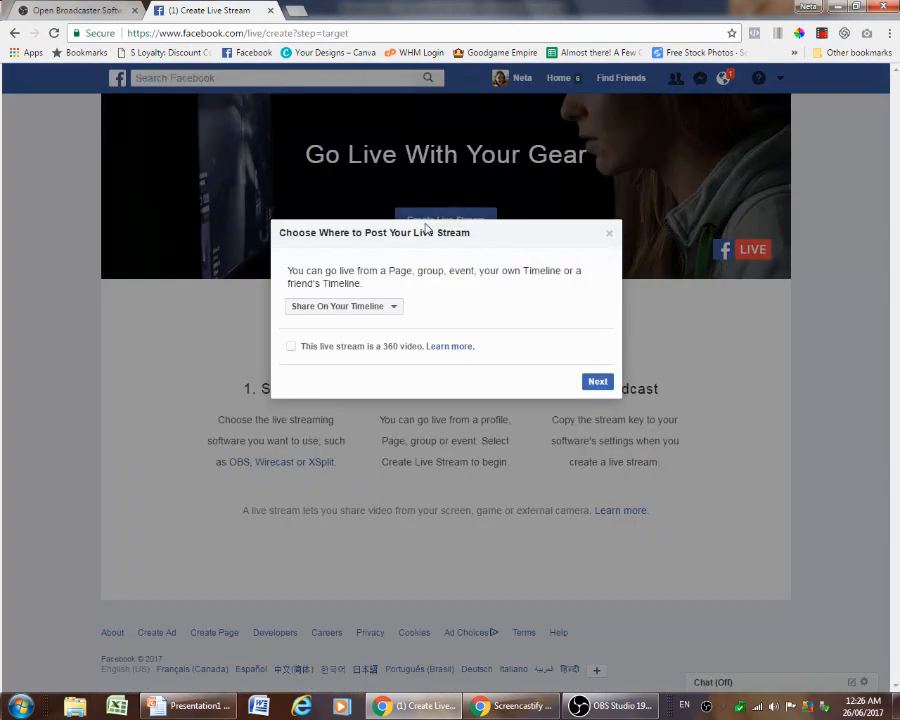
pyautogui.click(396, 313)
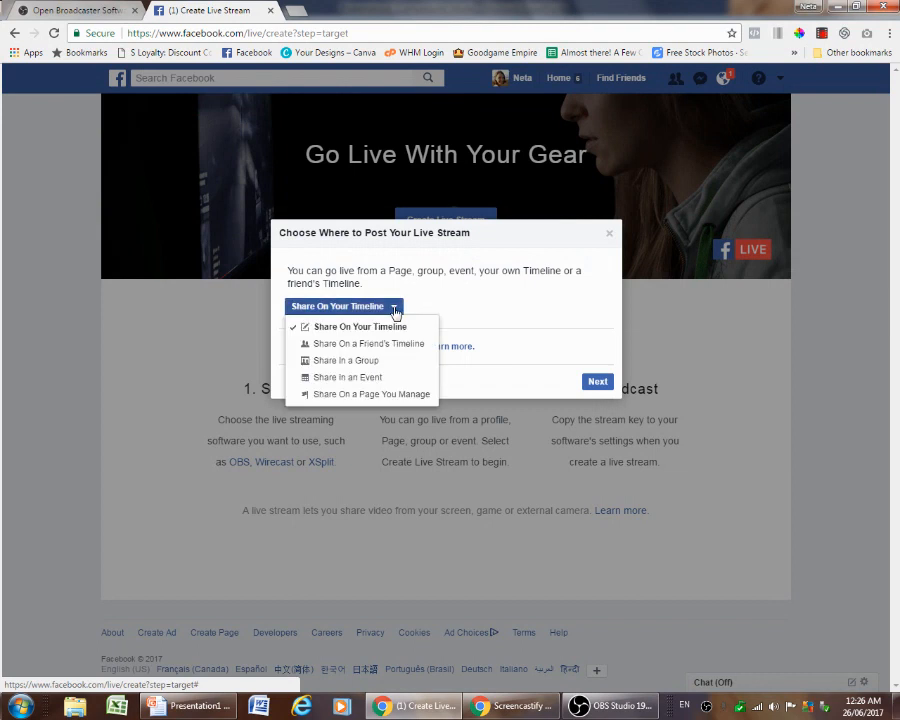
pyautogui.click(363, 366)
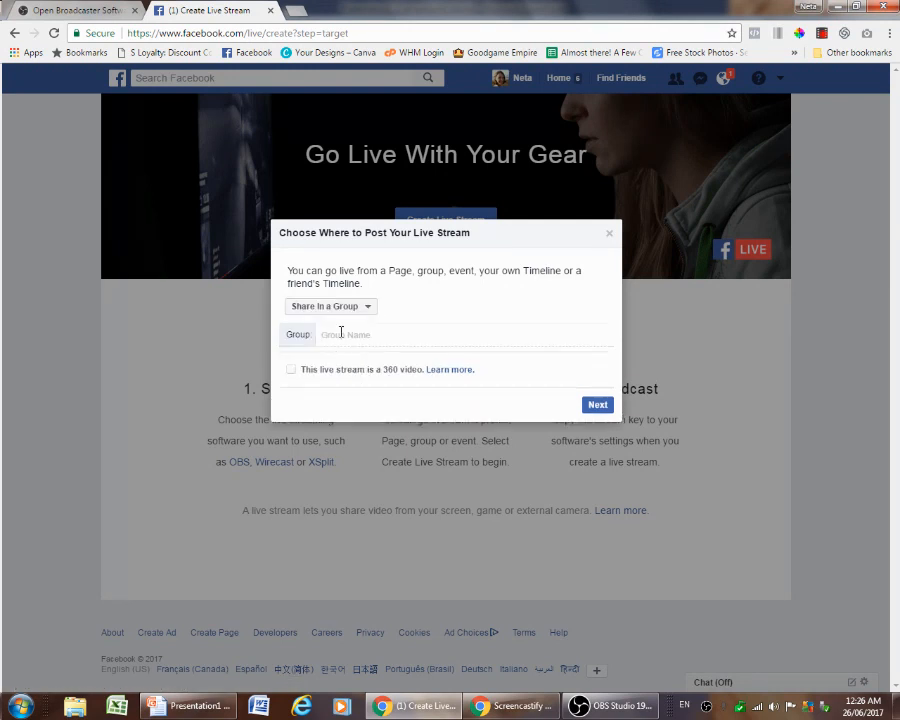
pyautogui.write('pos')
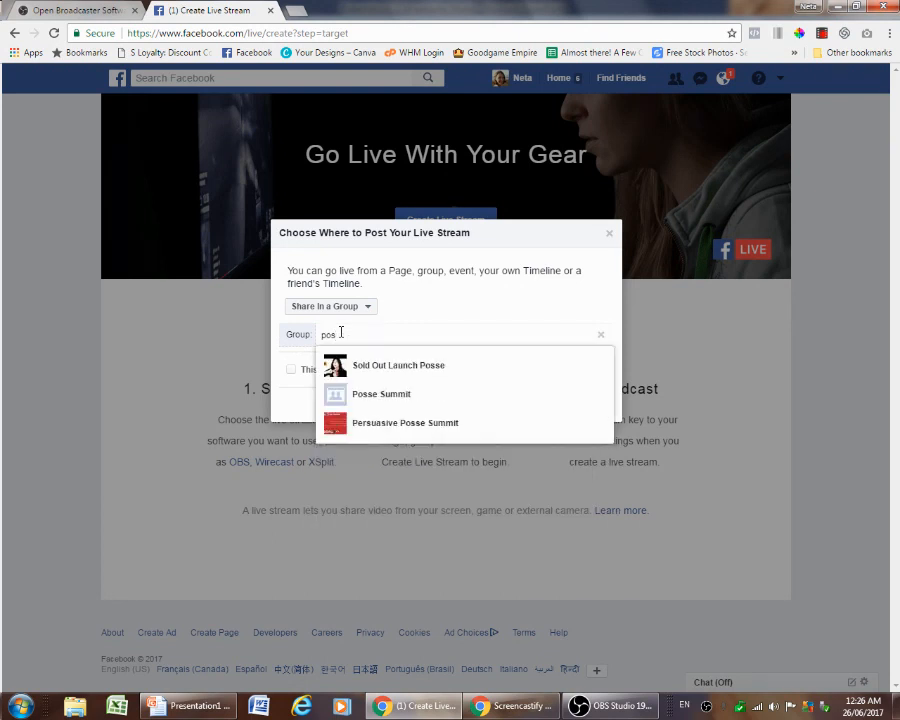
pyautogui.click(399, 398)
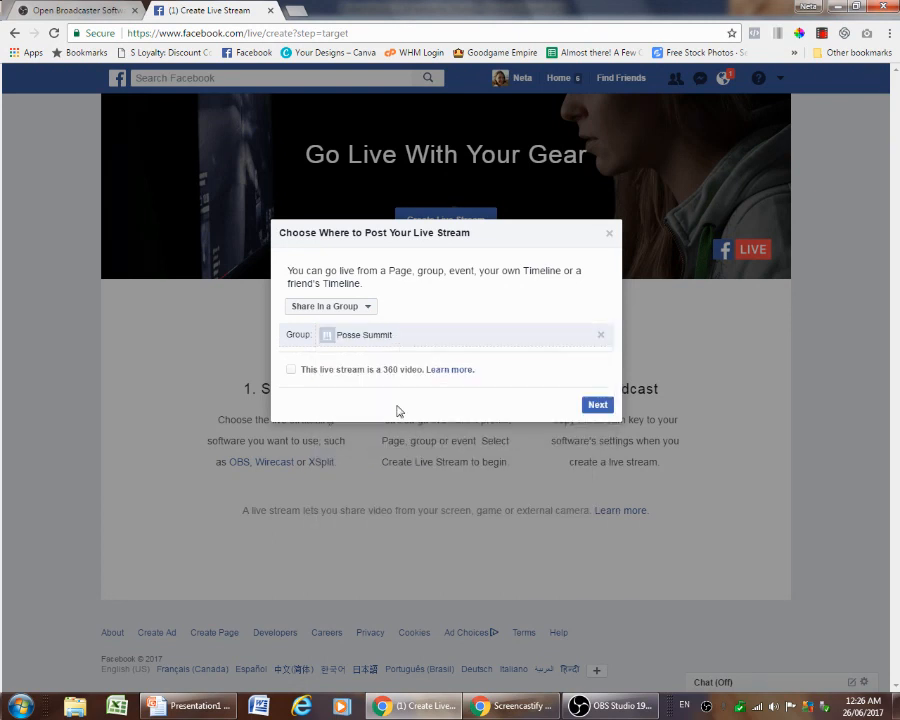
pyautogui.click(597, 406)
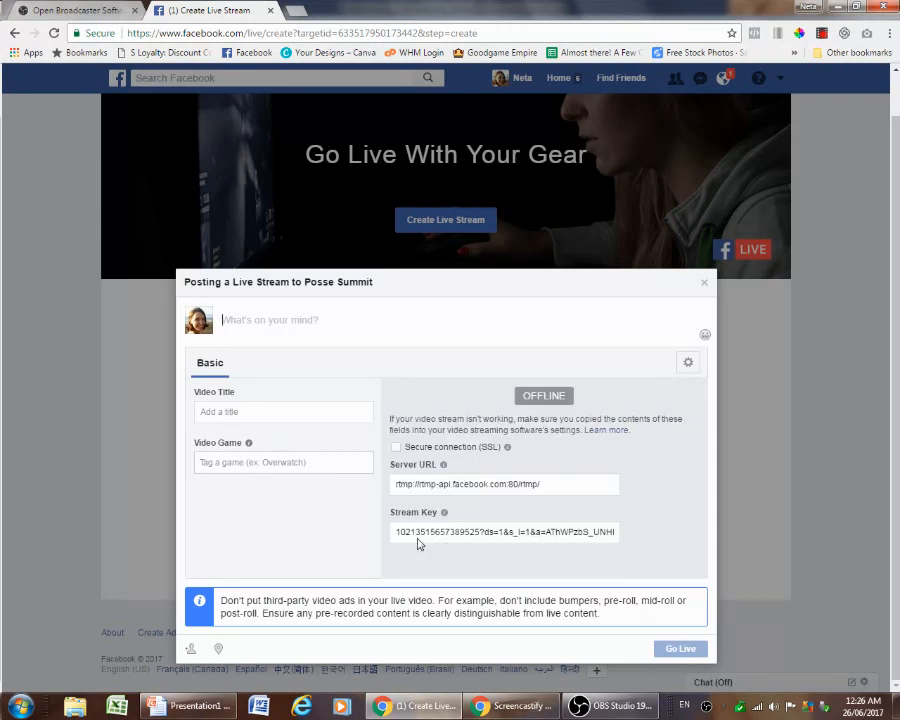
# Copy the stream key from the live stream dialog
pyautogui.click(414, 534)
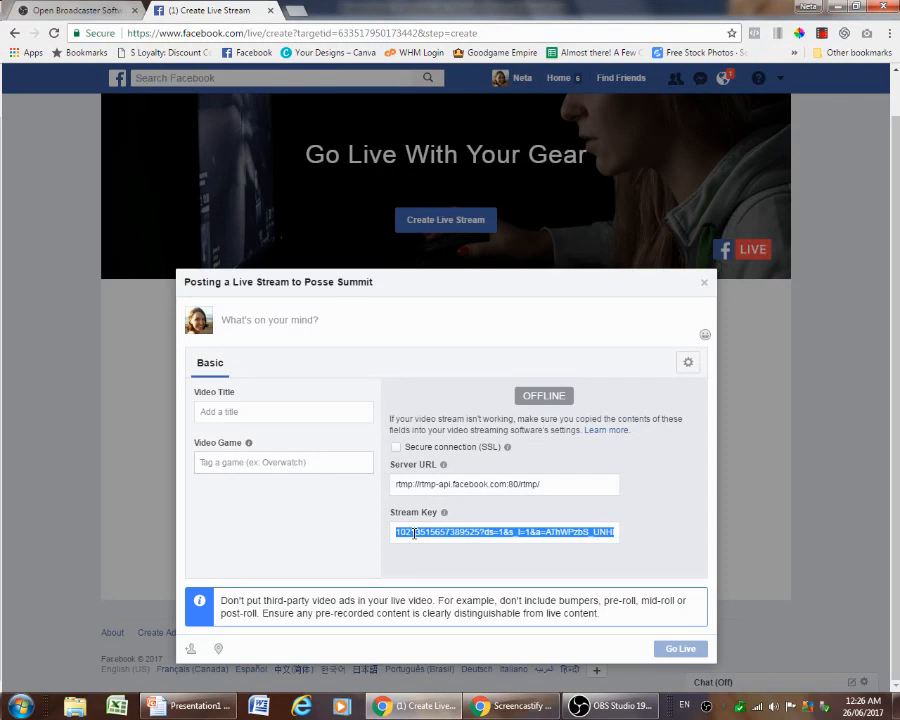
pyautogui.click(45, 14)
pyautogui.click(158, 10)
# Paste the stream key into the OBS stream settings and apply them
pyautogui.click(578, 706)
pyautogui.click(374, 189)
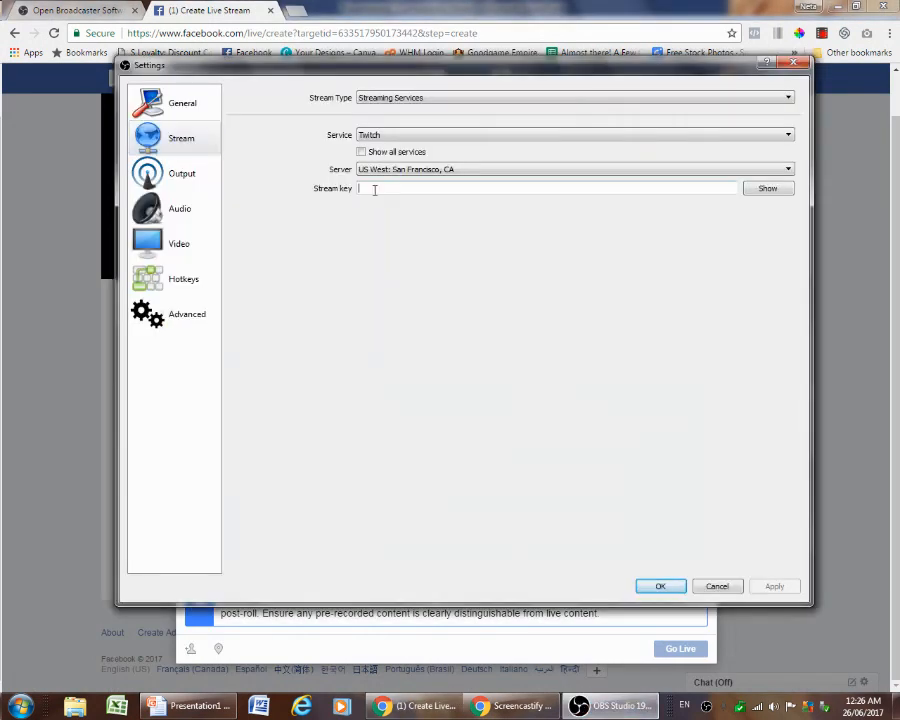
pyautogui.hotkey('ctrl', 'v')
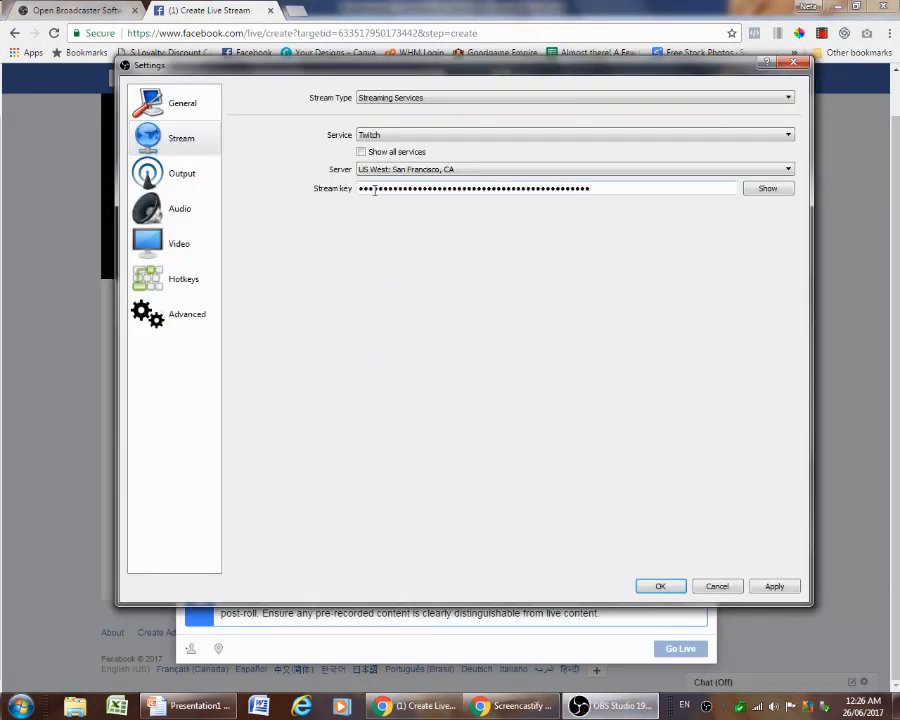
pyautogui.click(766, 190)
pyautogui.click(766, 190)
pyautogui.click(774, 586)
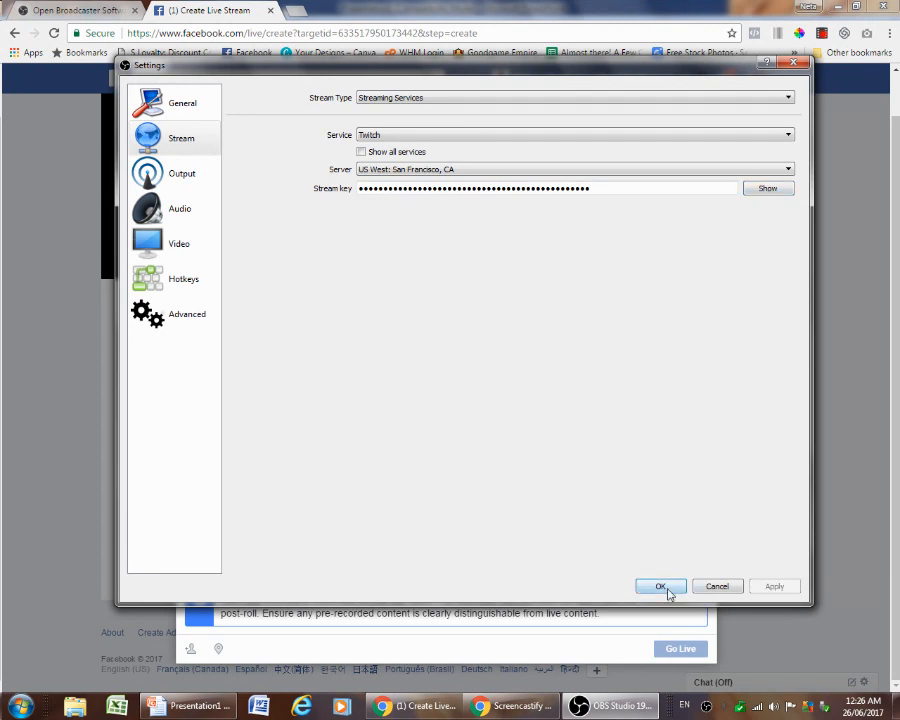
pyautogui.click(664, 589)
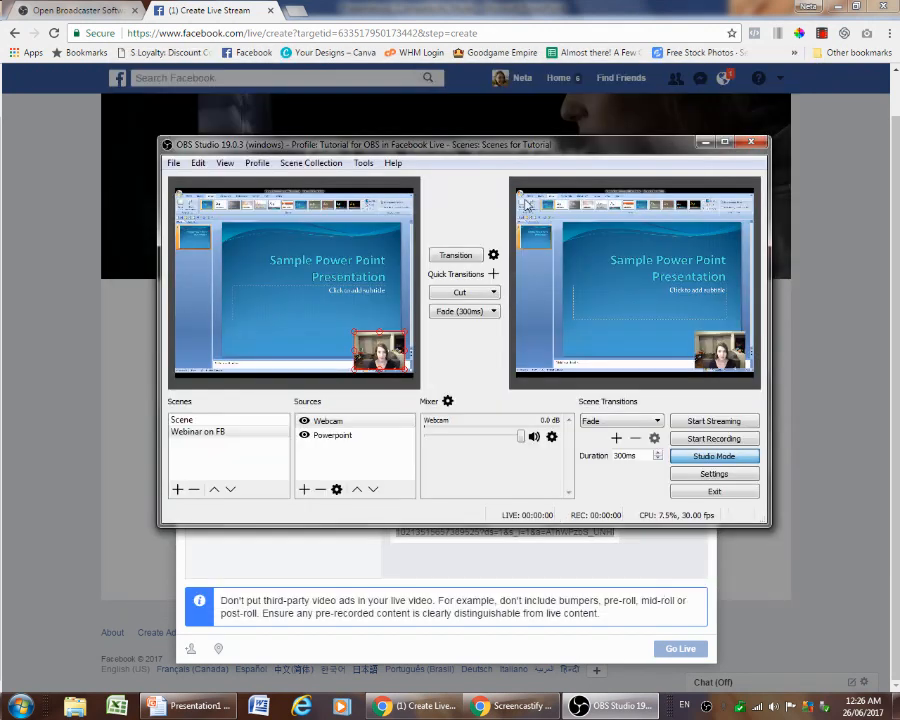
# Try to start streaming from OBS
pyautogui.click(412, 580)
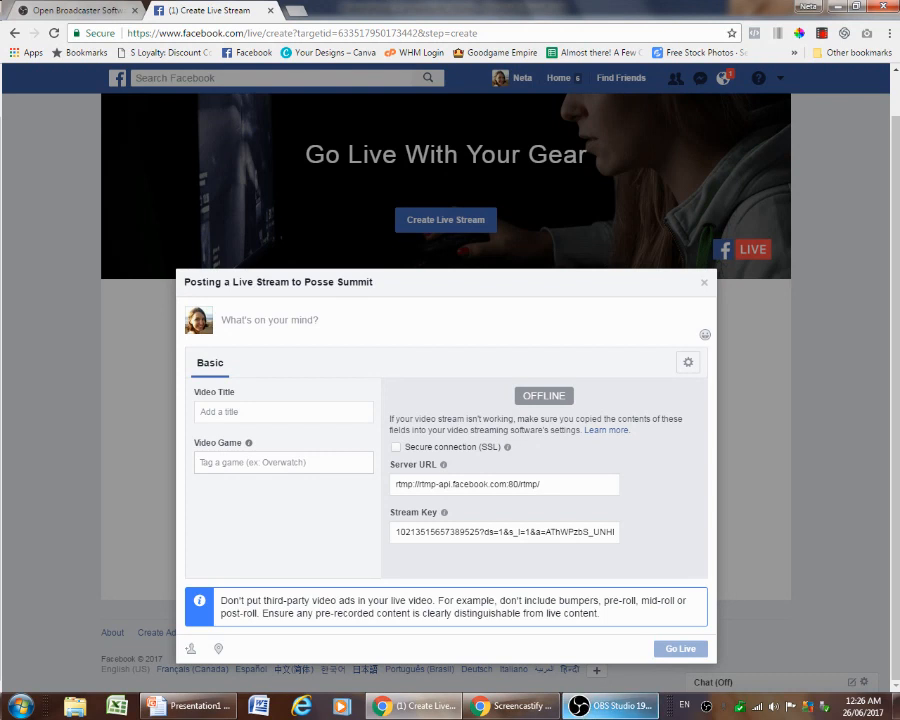
pyautogui.moveTo(585, 706)
pyautogui.click(598, 645)
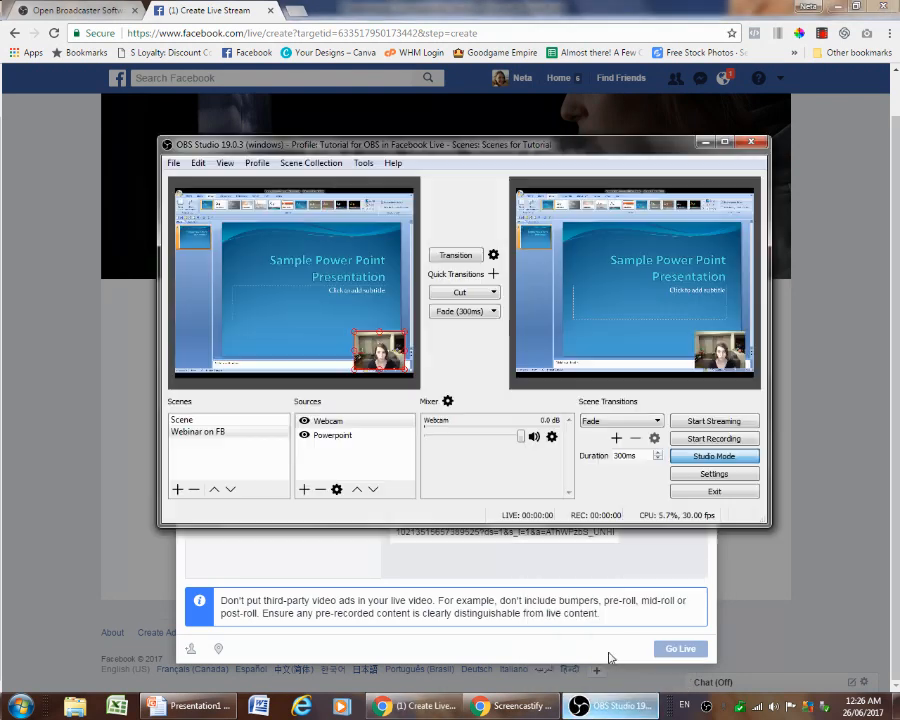
pyautogui.click(616, 552)
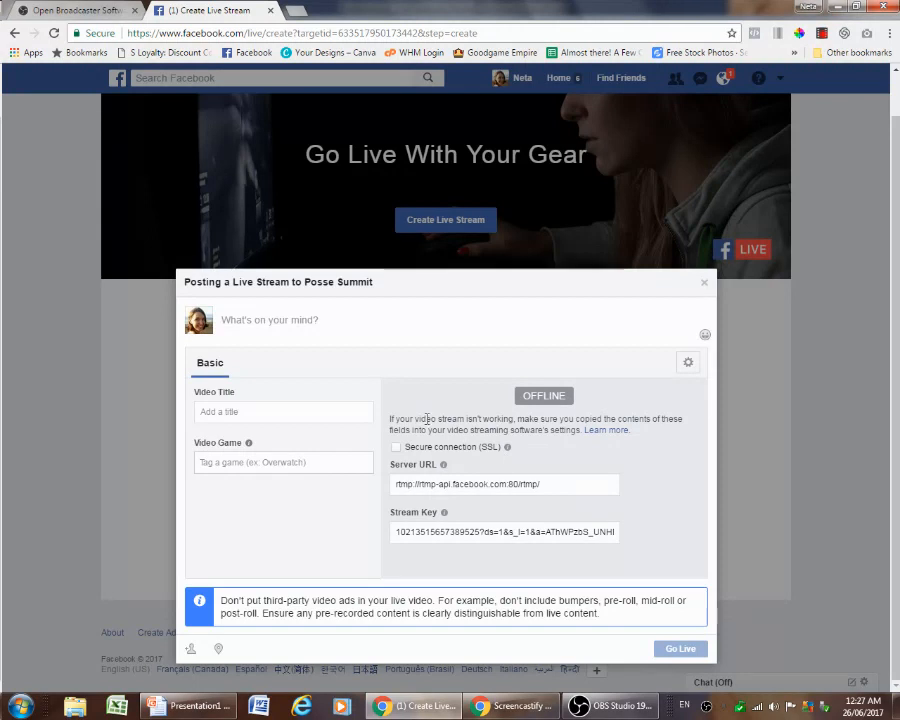
pyautogui.click(610, 706)
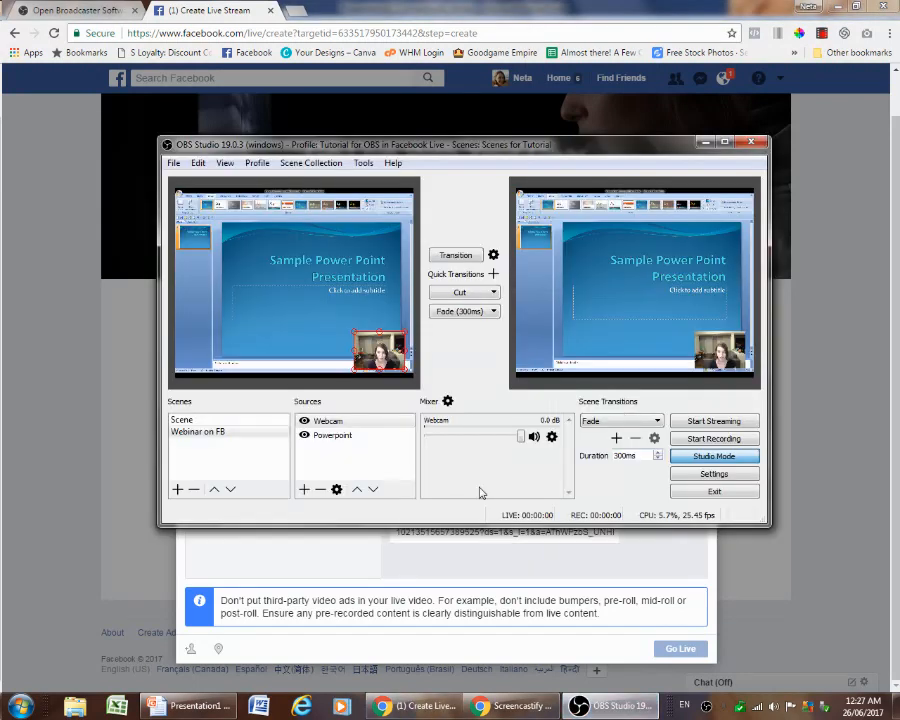
pyautogui.click(711, 425)
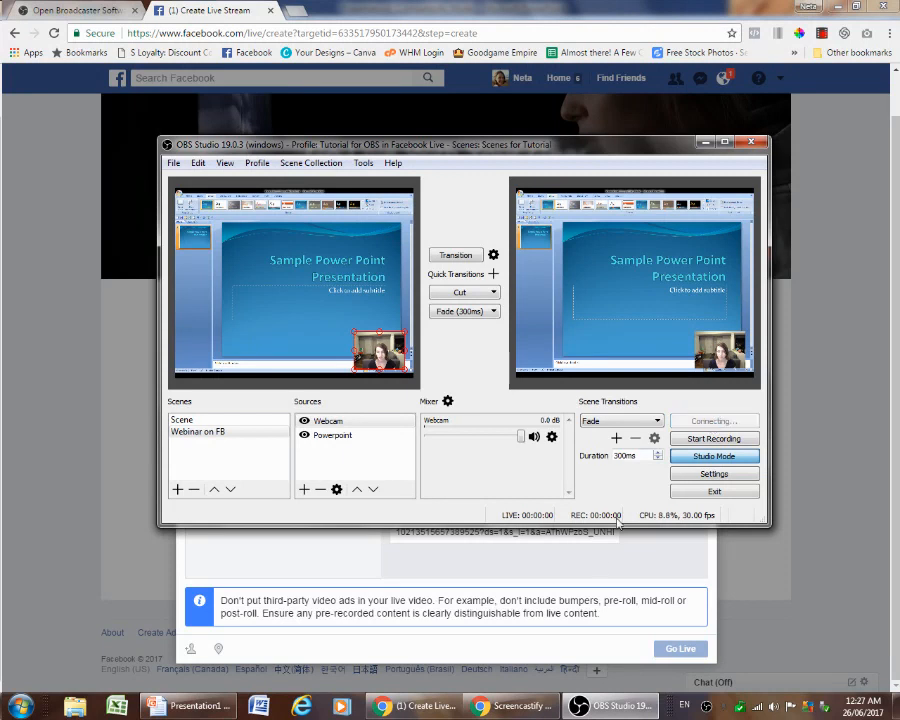
pyautogui.click(598, 566)
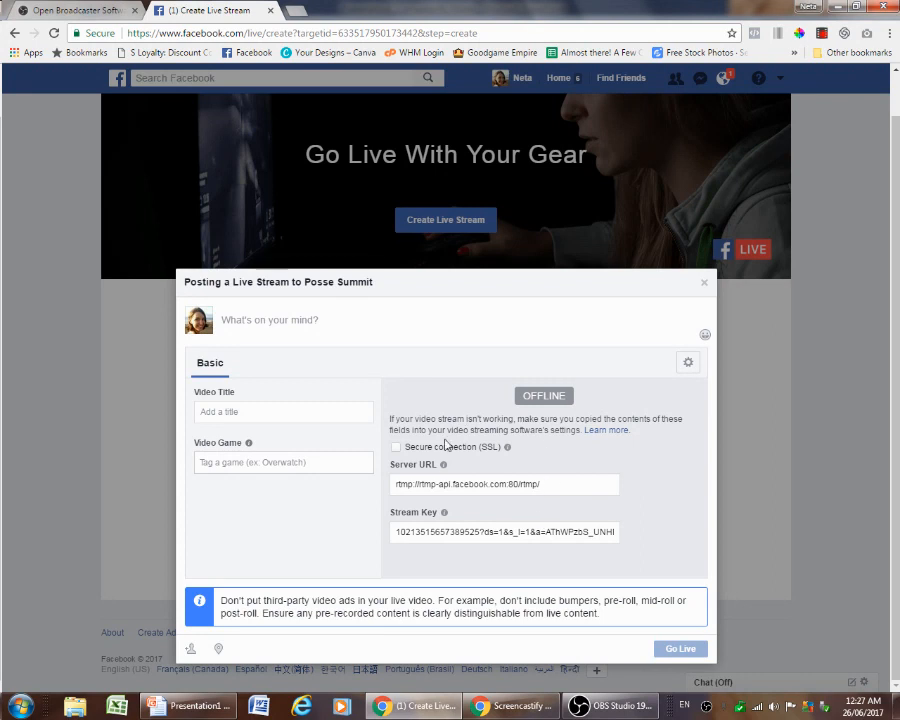
# Enter the video title OBS on FB tutorial in the live stream dialog
pyautogui.click(229, 412)
pyautogui.write('OBS on FB tutorial')
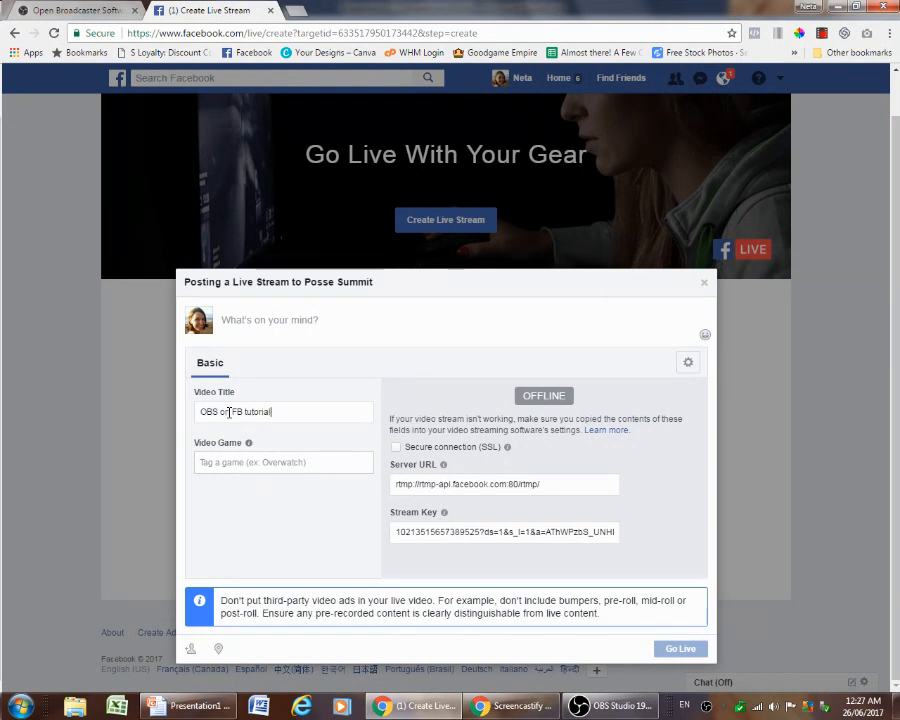
pyautogui.click(285, 321)
# Dismiss the connection error in OBS and copy the stream key again from the live stream dialog
pyautogui.click(608, 706)
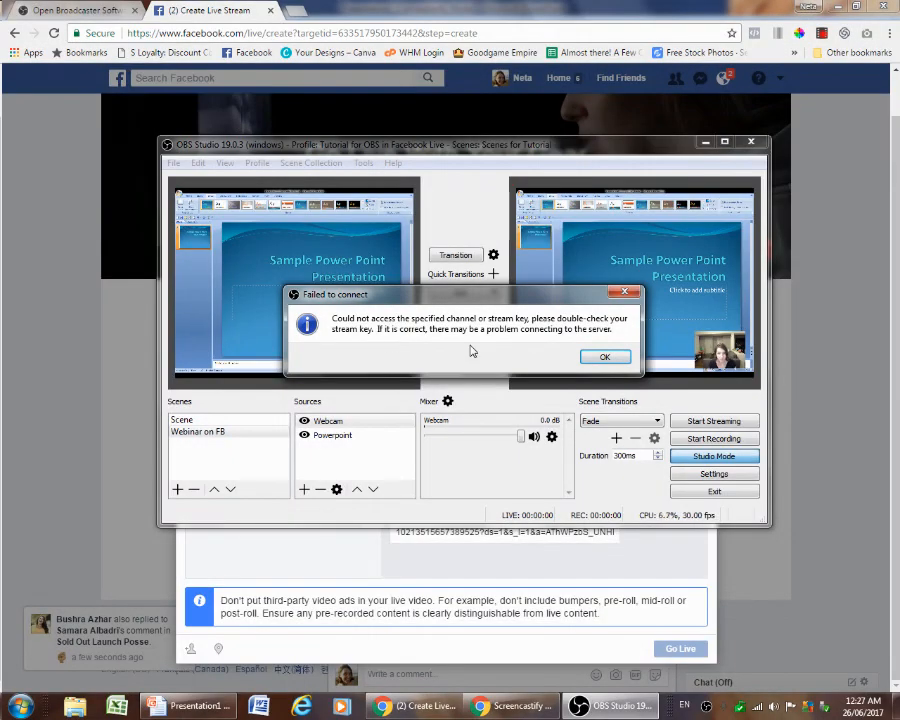
pyautogui.click(601, 358)
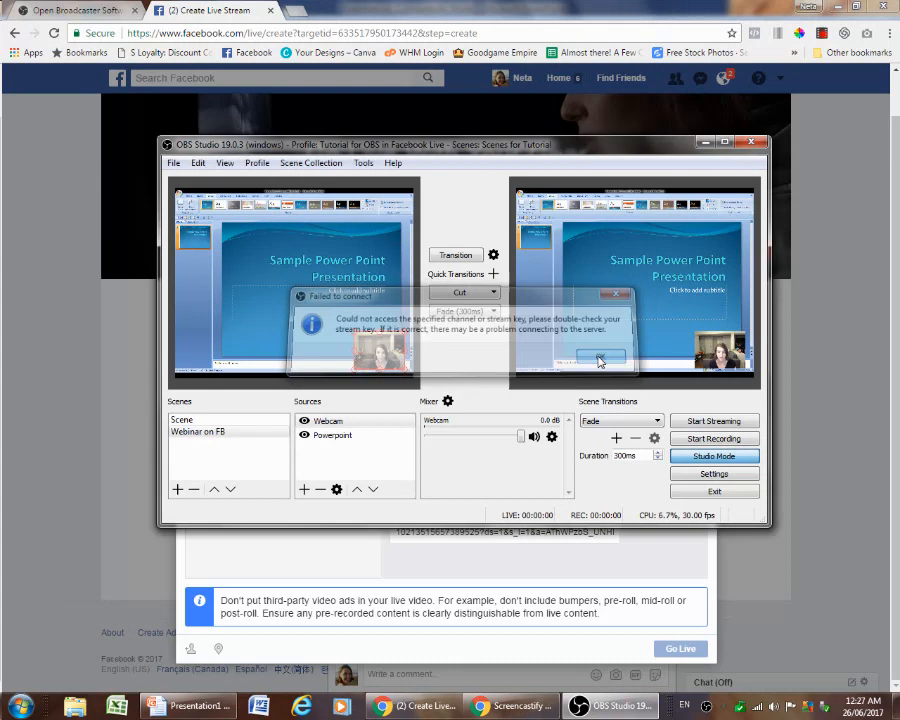
pyautogui.click(601, 567)
pyautogui.click(467, 531)
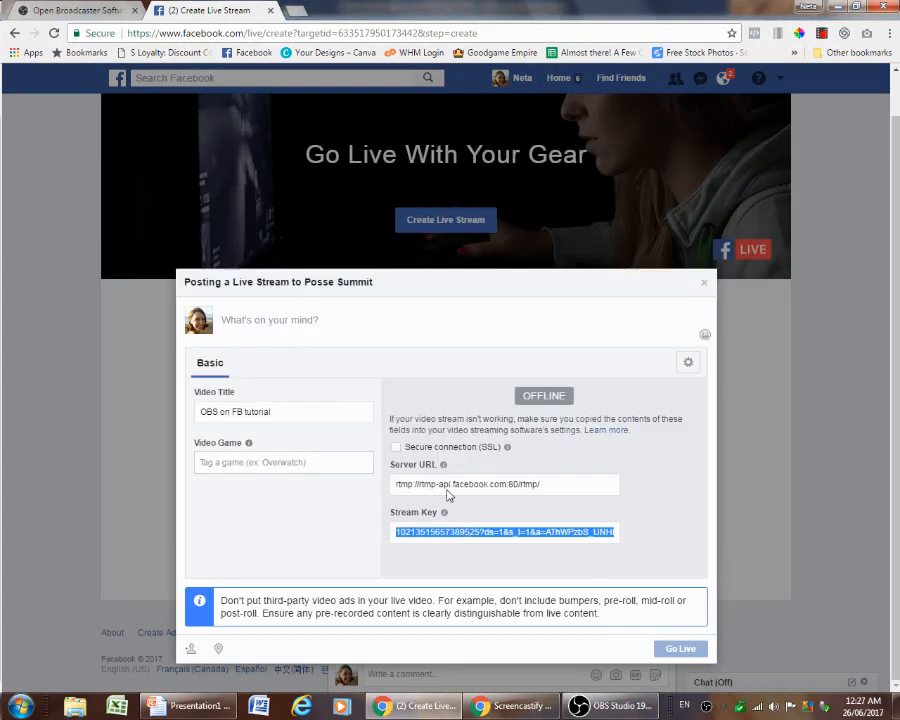
pyautogui.hotkey('alt', 'Tab')
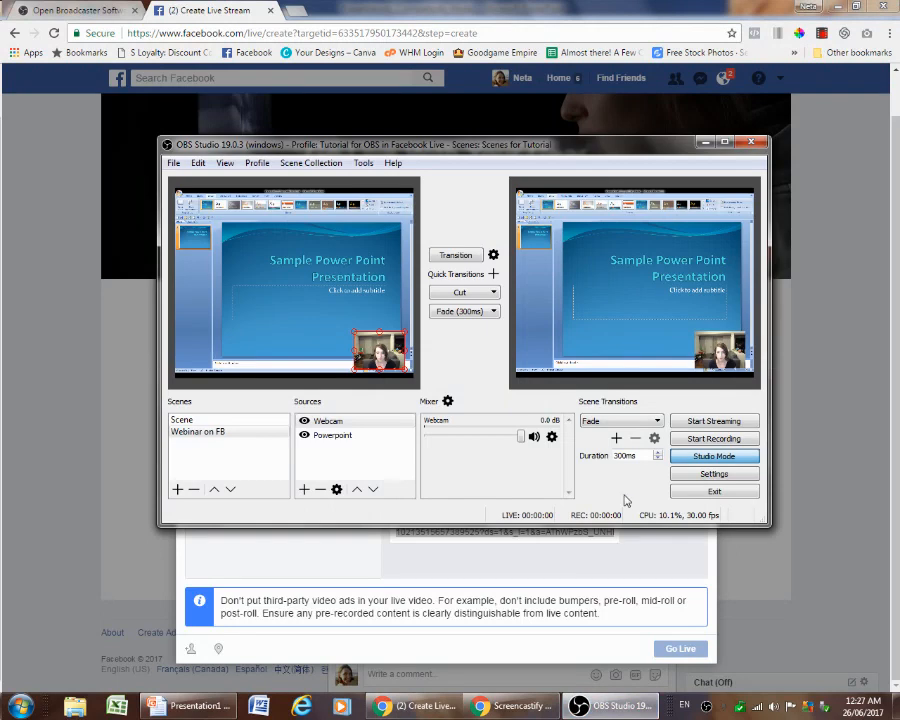
# Replace the stream key in the OBS stream settings with the copied key
pyautogui.click(712, 474)
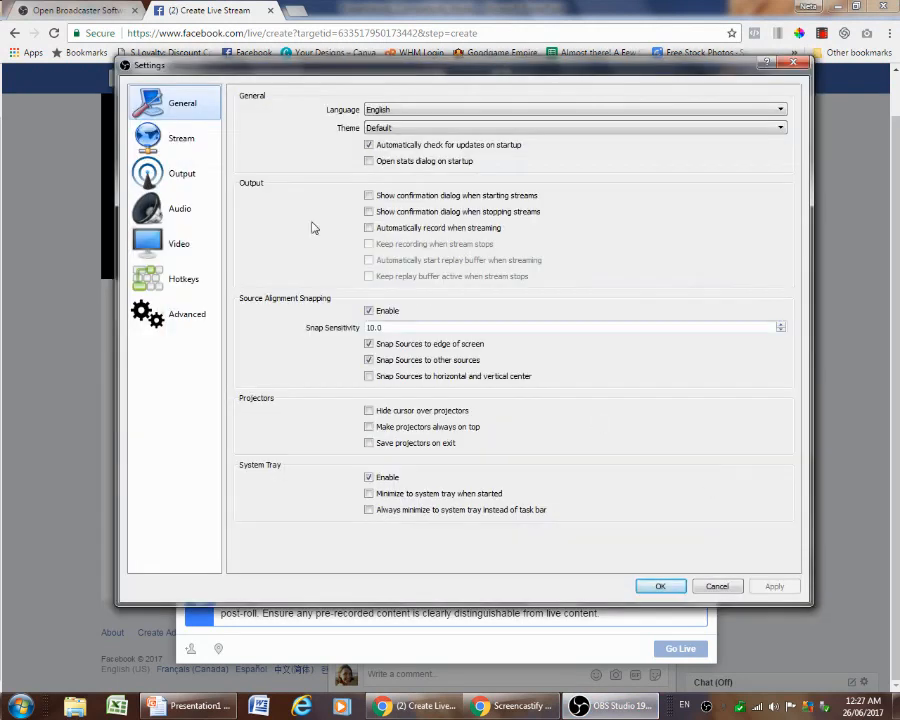
pyautogui.click(152, 142)
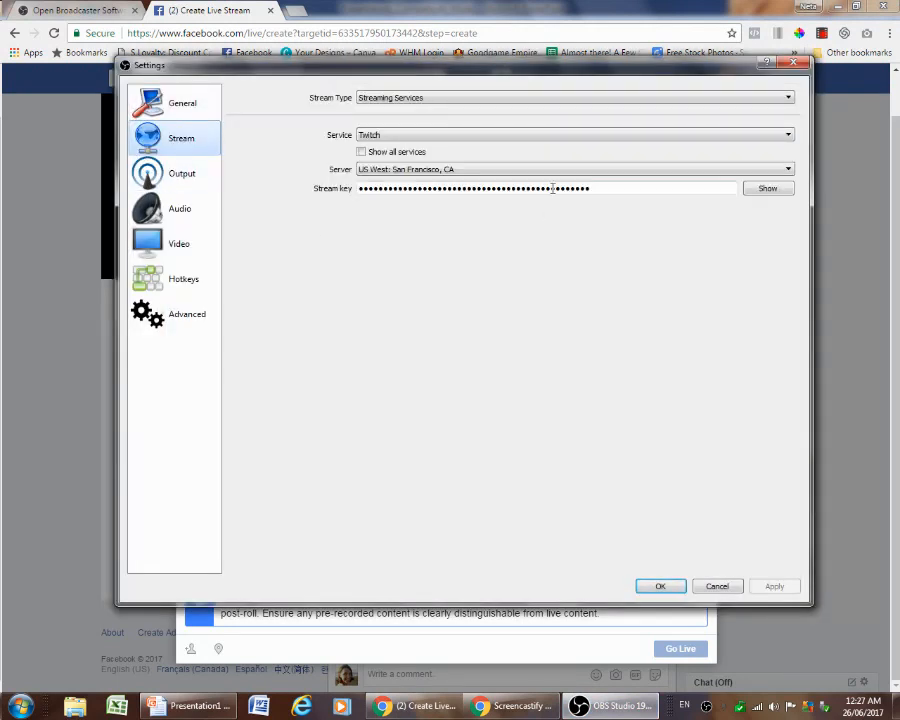
pyautogui.moveTo(588, 188); pyautogui.dragTo(310, 183)
pyautogui.hotkey('ctrl', 'v')
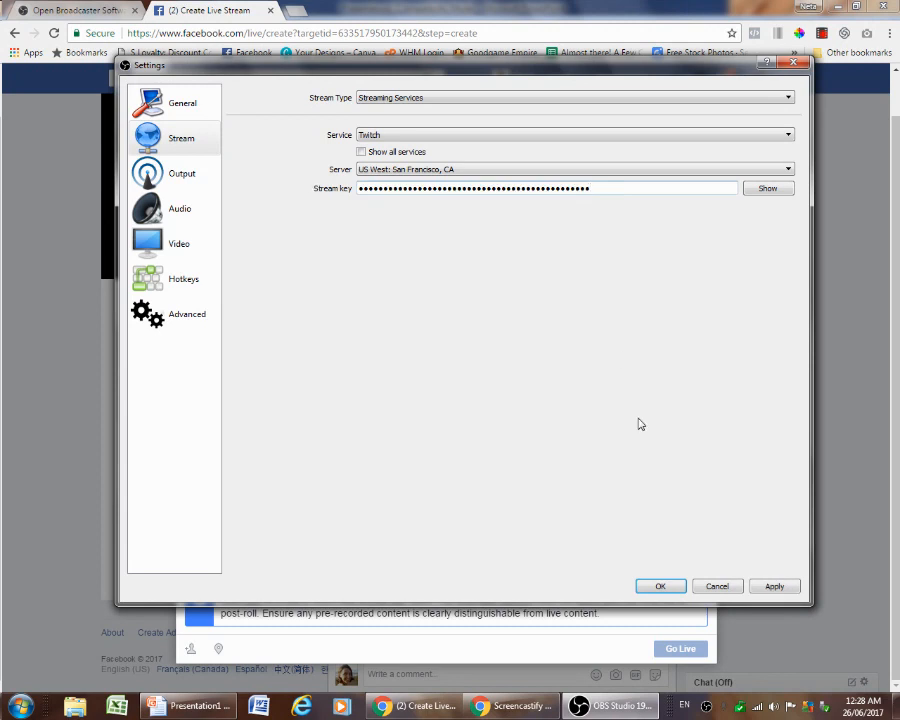
# Set the streaming service to Facebook Live and apply the settings
pyautogui.click(398, 97)
pyautogui.click(402, 101)
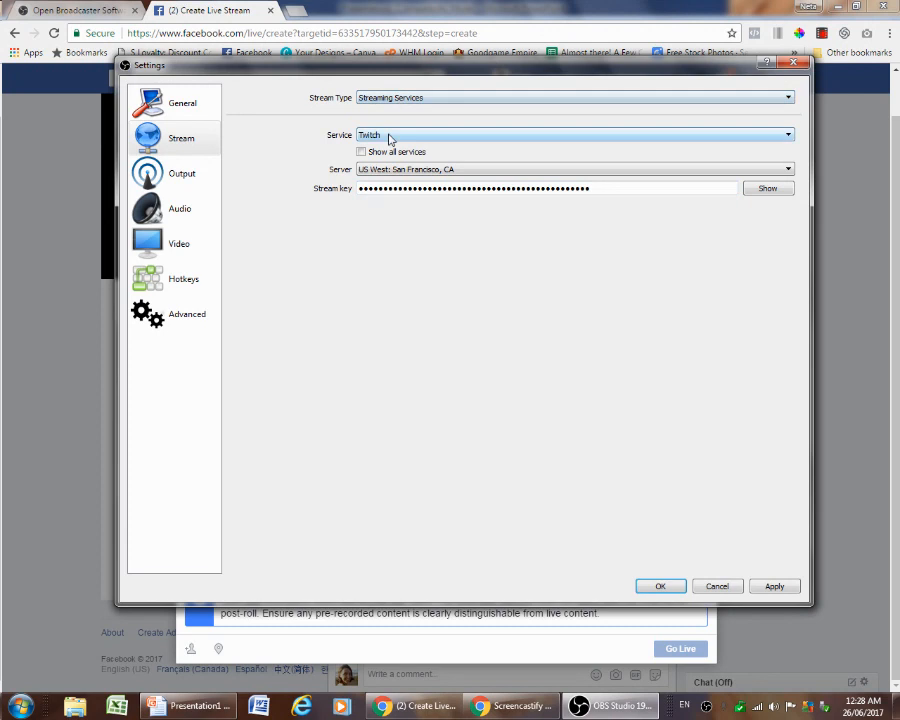
pyautogui.click(390, 138)
pyautogui.click(381, 193)
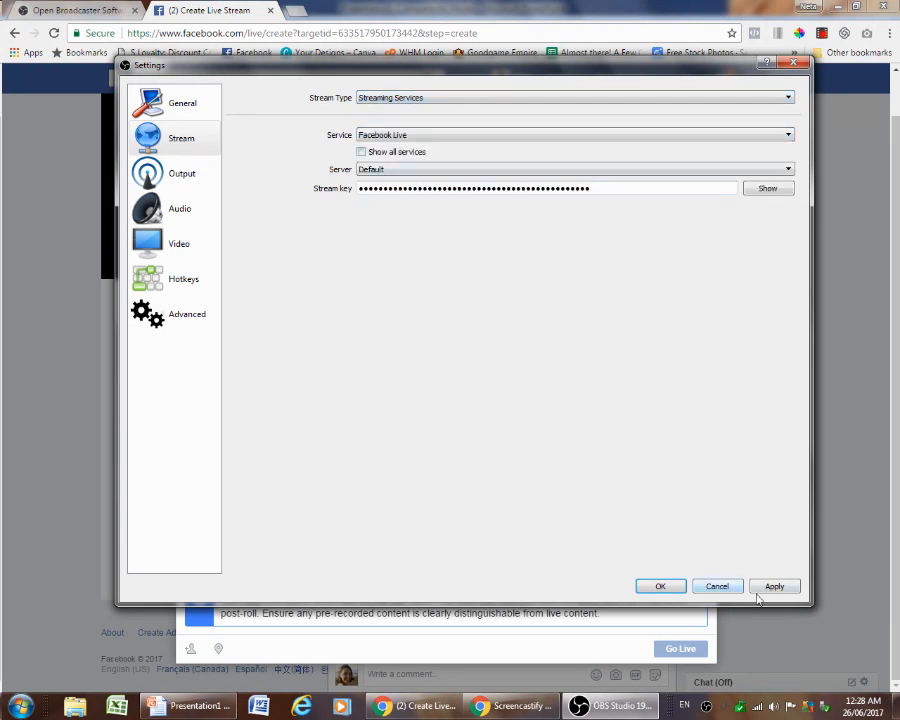
pyautogui.click(768, 589)
pyautogui.click(660, 587)
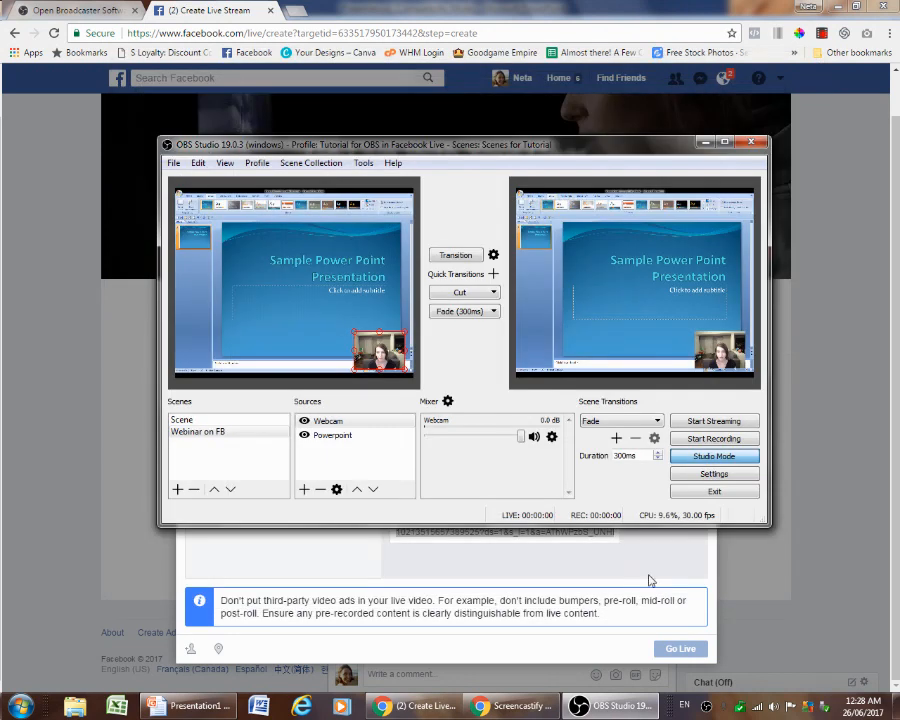
# Start streaming from OBS and check the preview in the Facebook live stream dialog
pyautogui.click(714, 420)
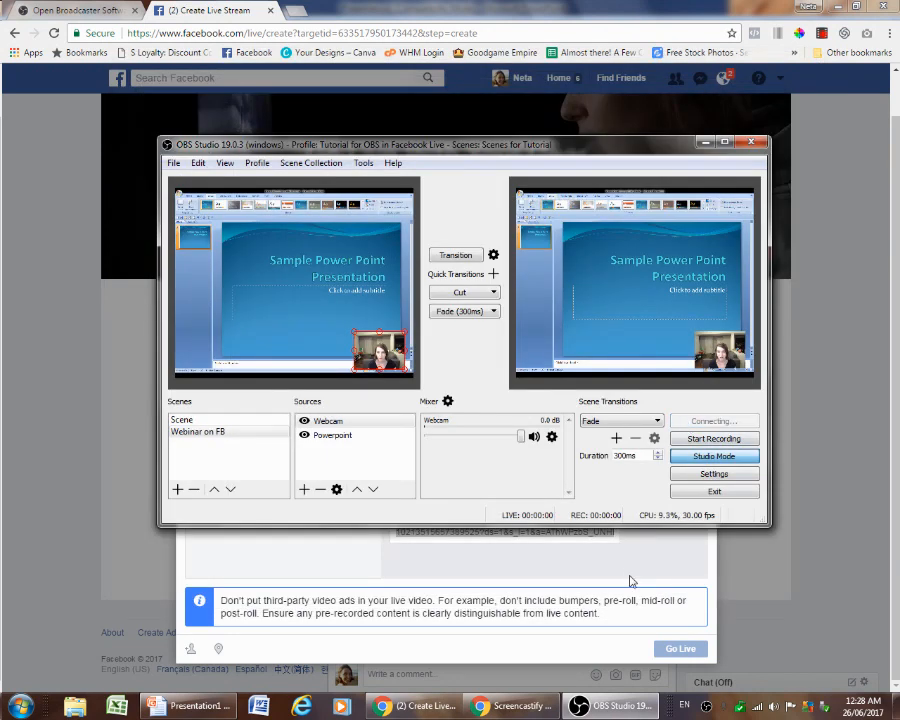
pyautogui.click(627, 568)
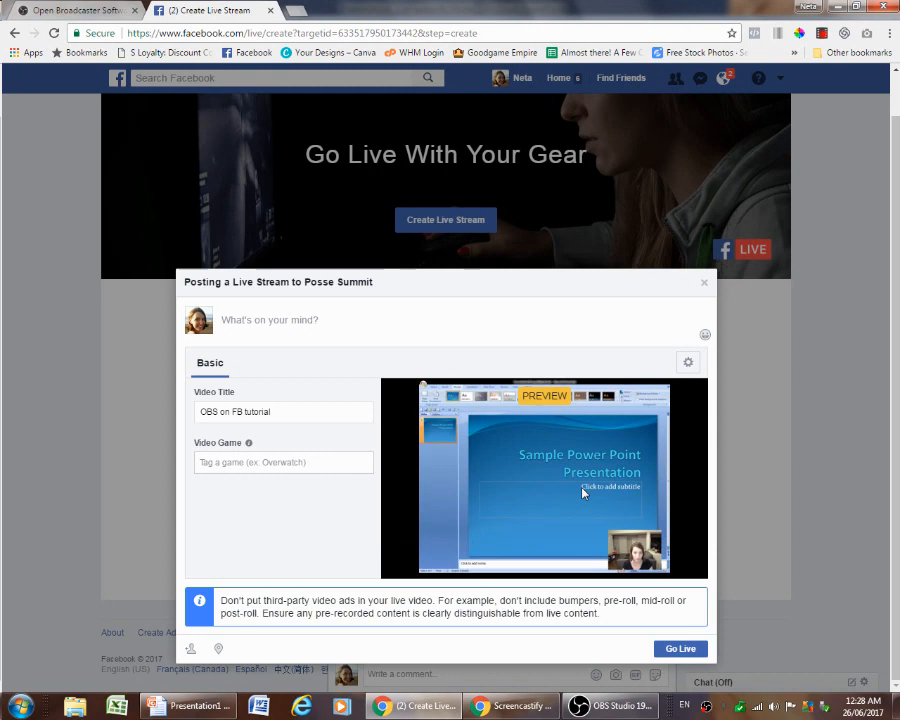
pyautogui.moveTo(583, 495)
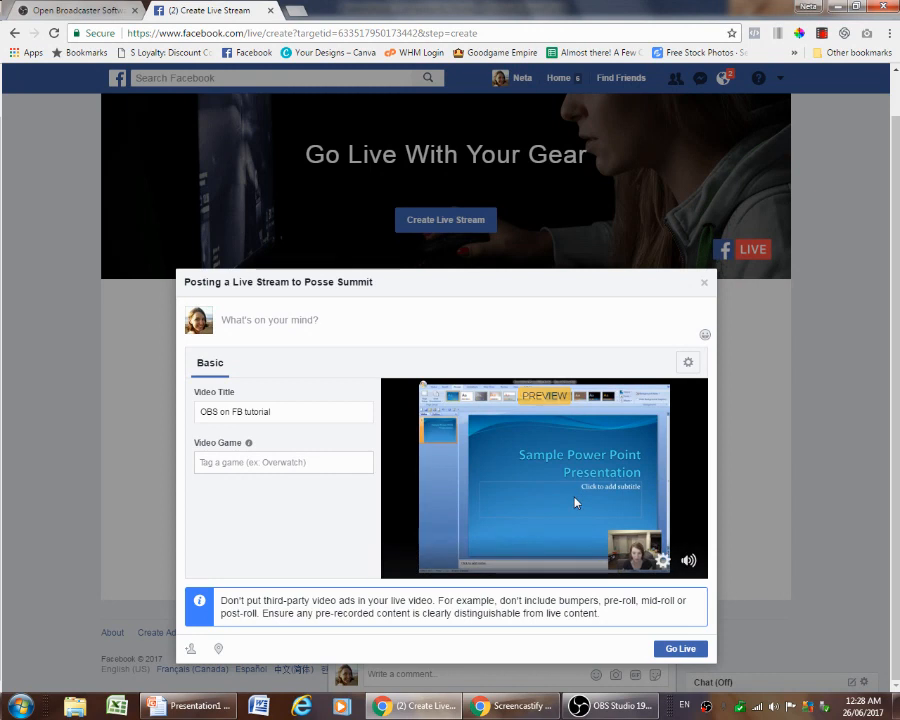
pyautogui.moveTo(597, 714)
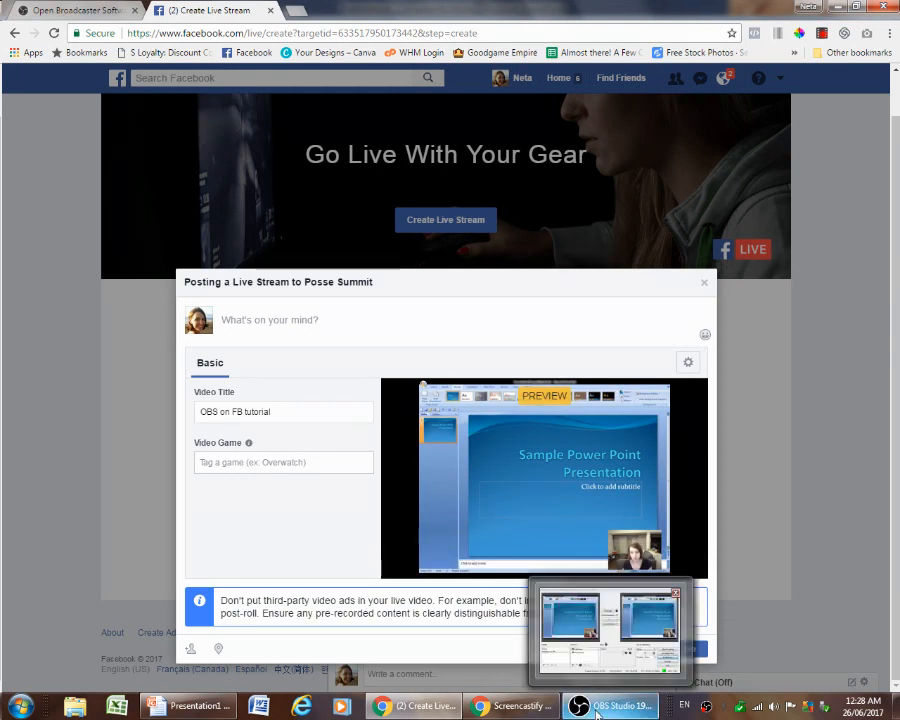
pyautogui.click(597, 714)
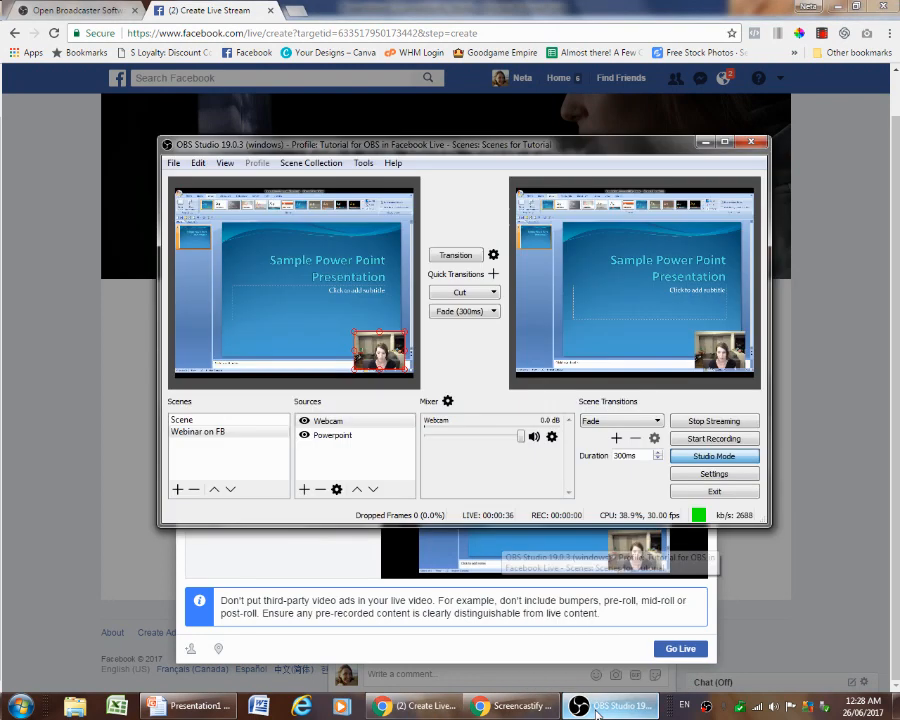
# Hide the webcam source in OBS, transition the scene to the program output, and check the Facebook stream preview
pyautogui.moveTo(464, 147); pyautogui.dragTo(458, 90)
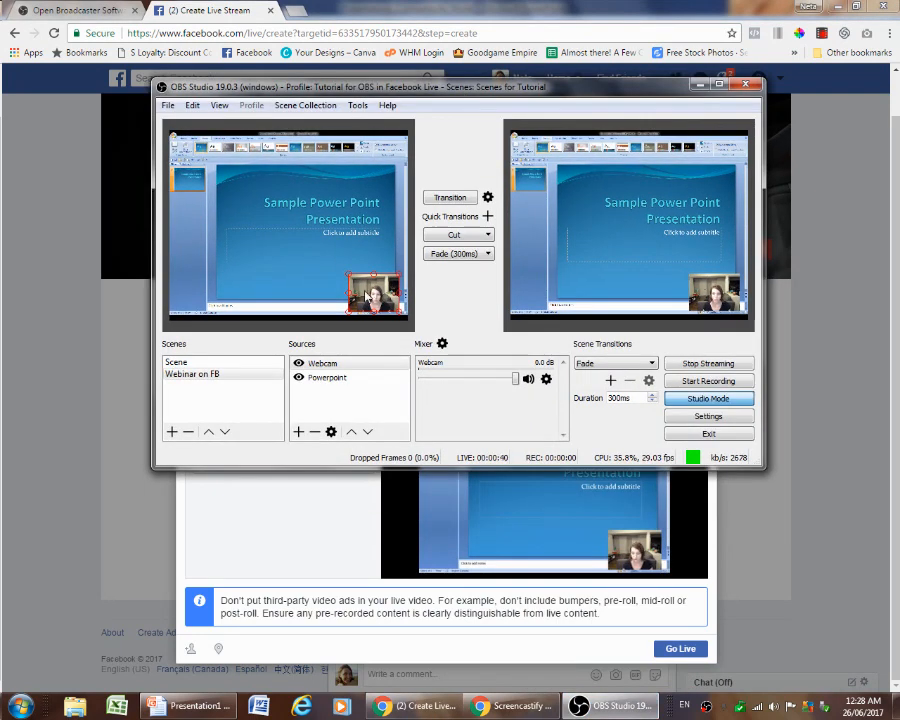
pyautogui.click(300, 368)
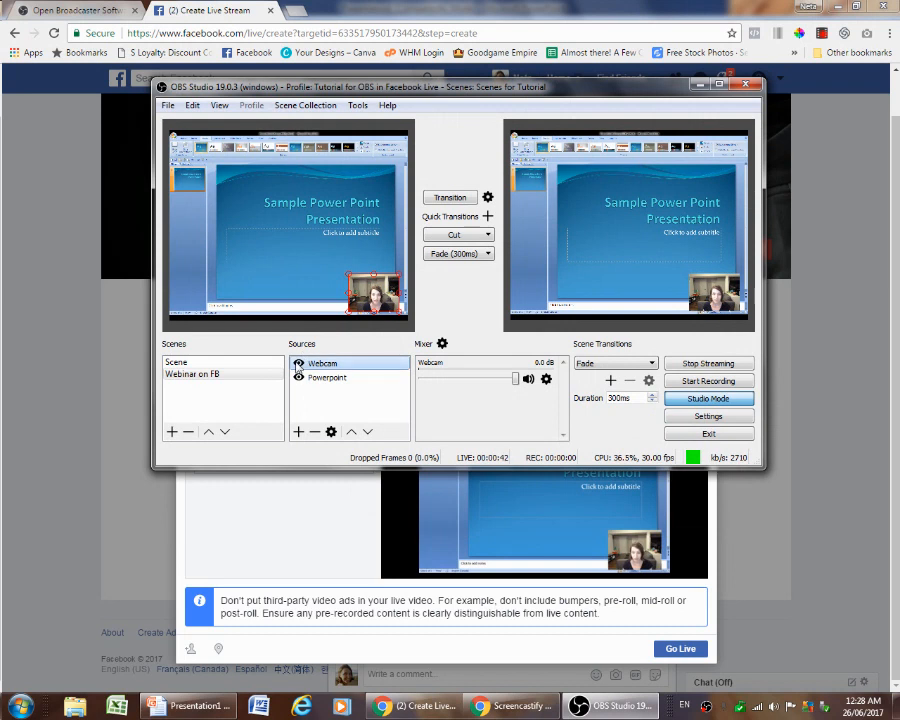
pyautogui.click(298, 365)
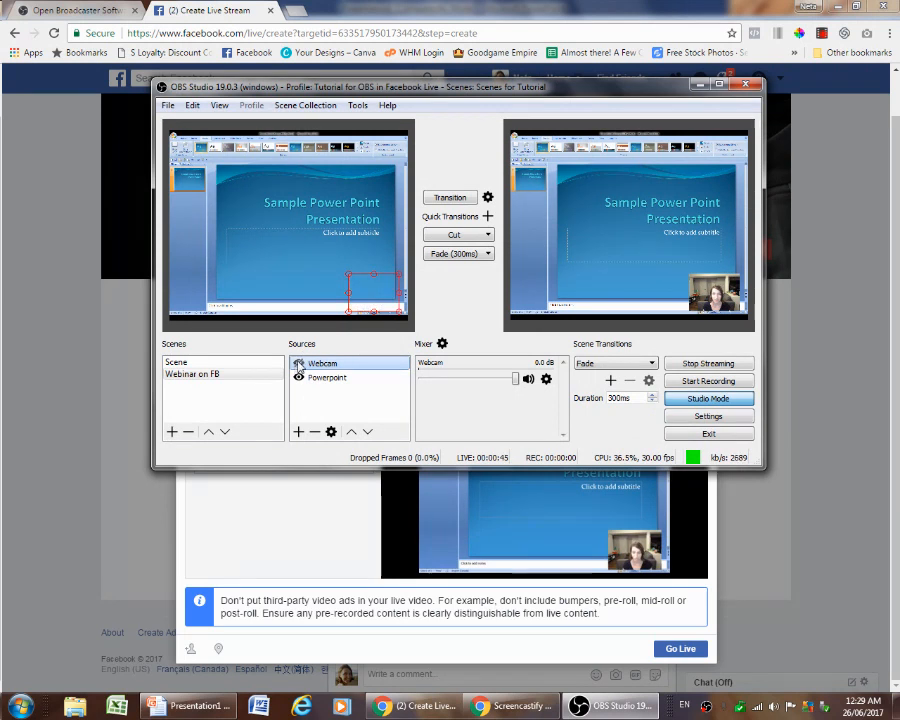
pyautogui.click(450, 197)
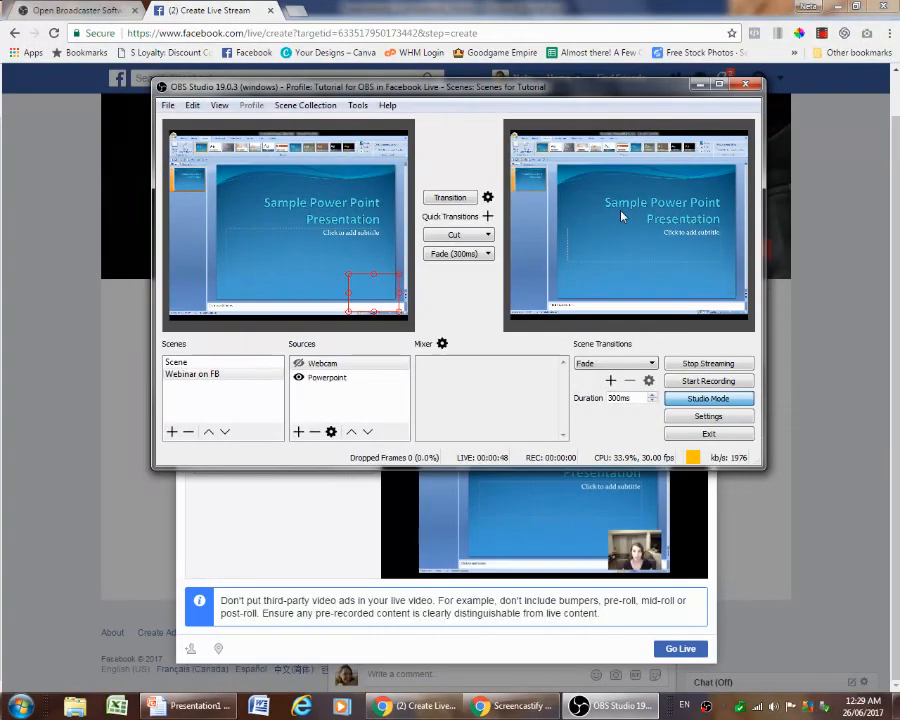
pyautogui.moveTo(518, 516)
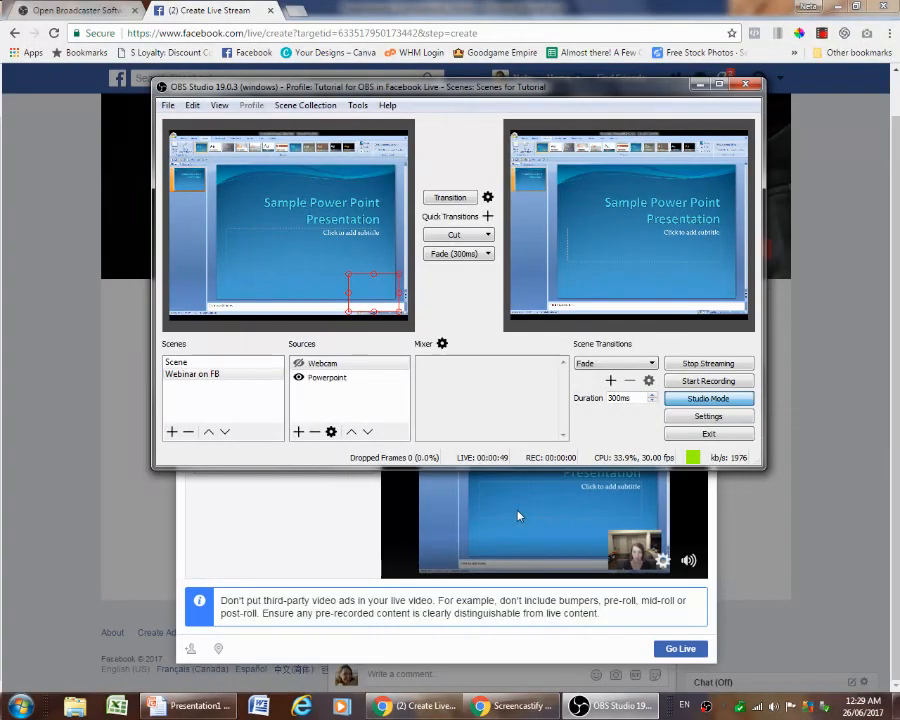
pyautogui.click(404, 528)
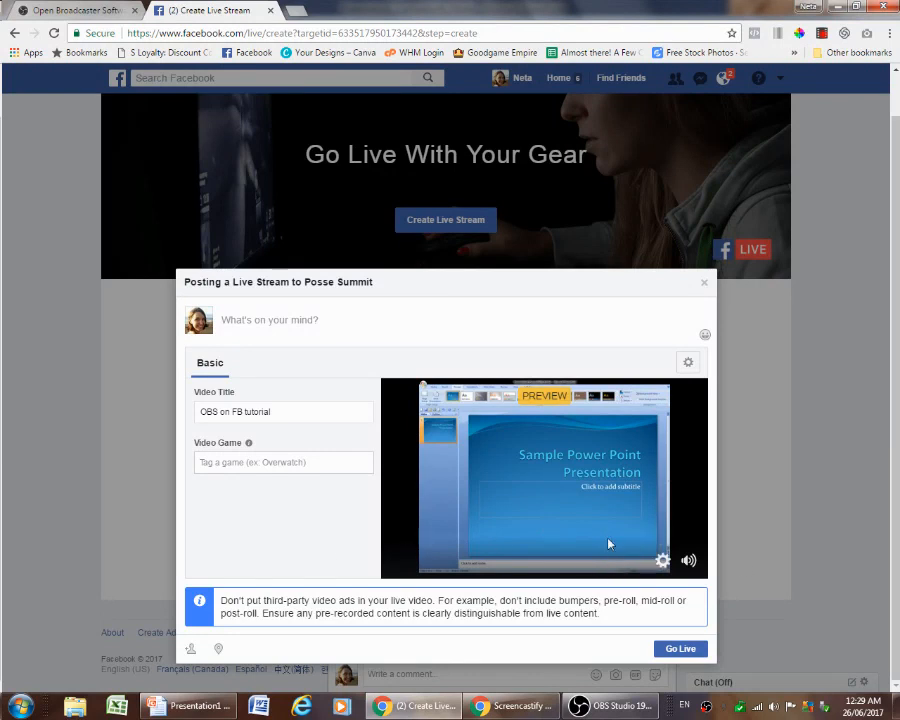
# Show the webcam source again, transition the scene to the program output, and check the Facebook stream preview
pyautogui.click(612, 697)
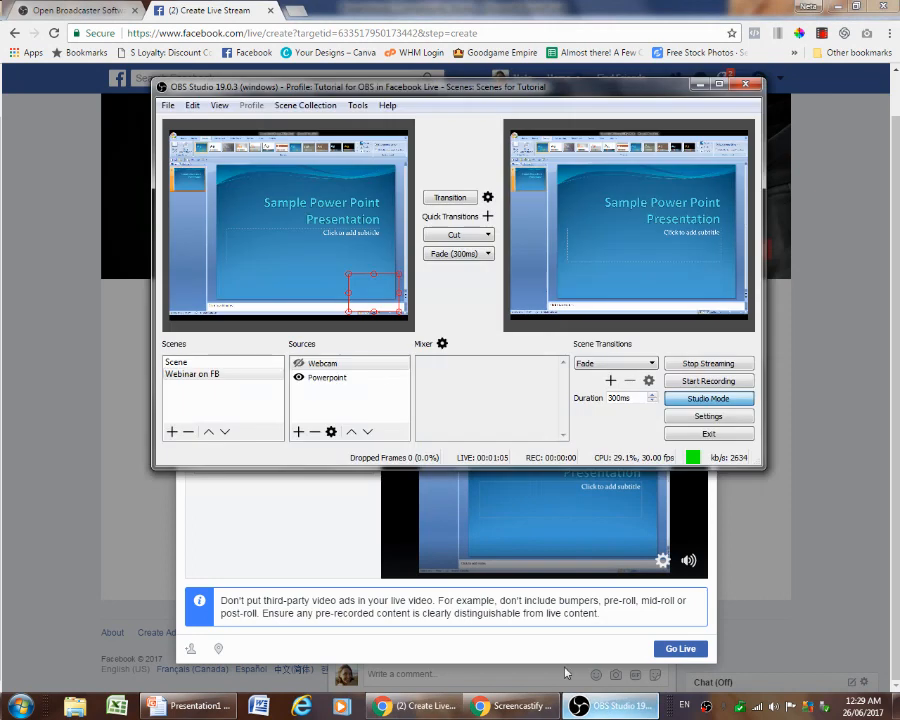
pyautogui.click(298, 363)
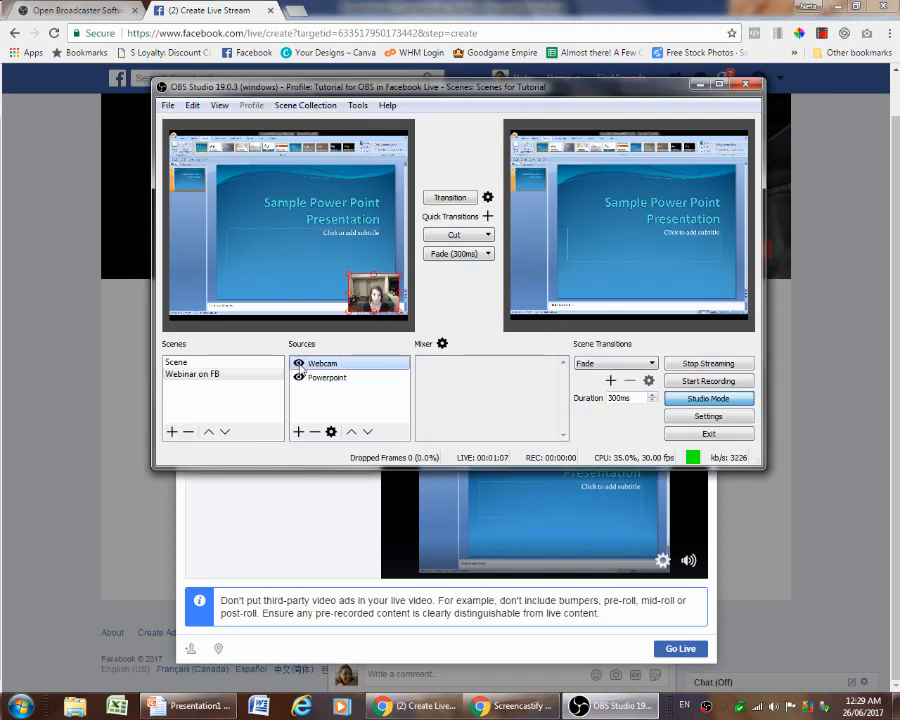
pyautogui.click(450, 197)
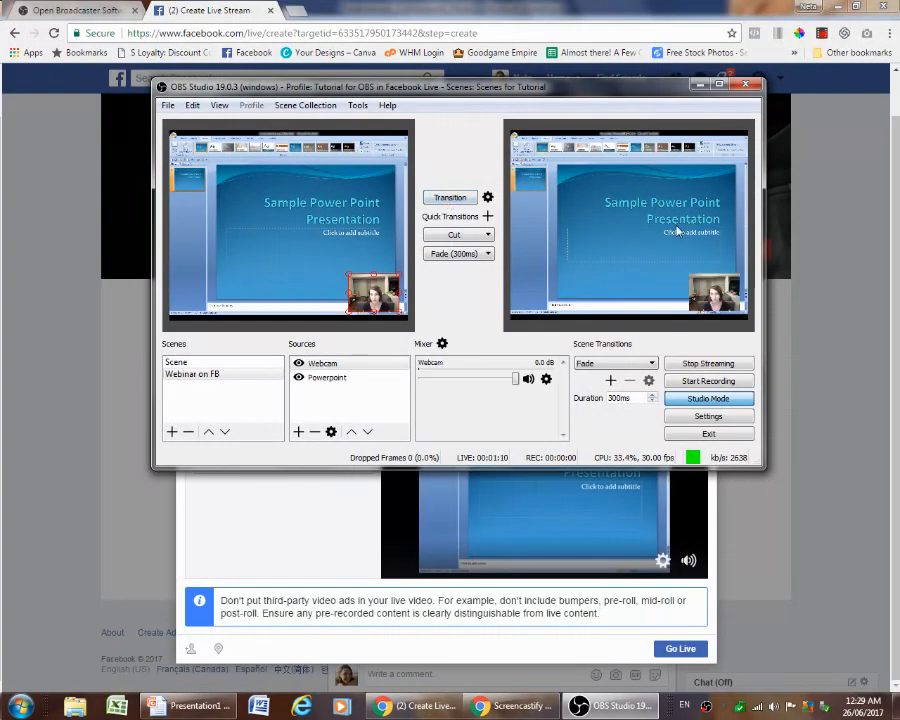
pyautogui.click(403, 543)
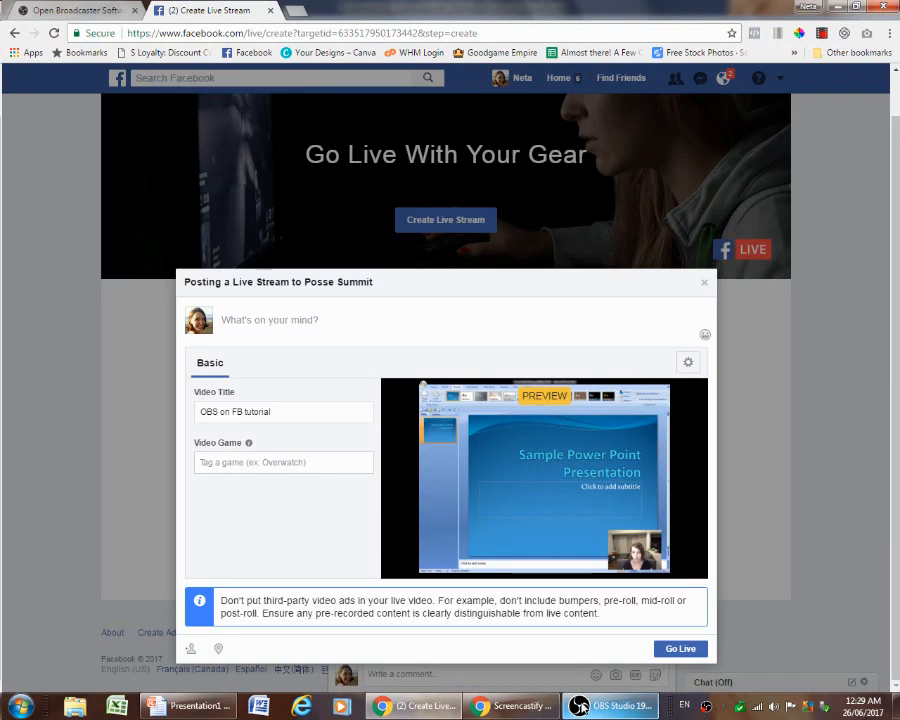
pyautogui.moveTo(582, 707)
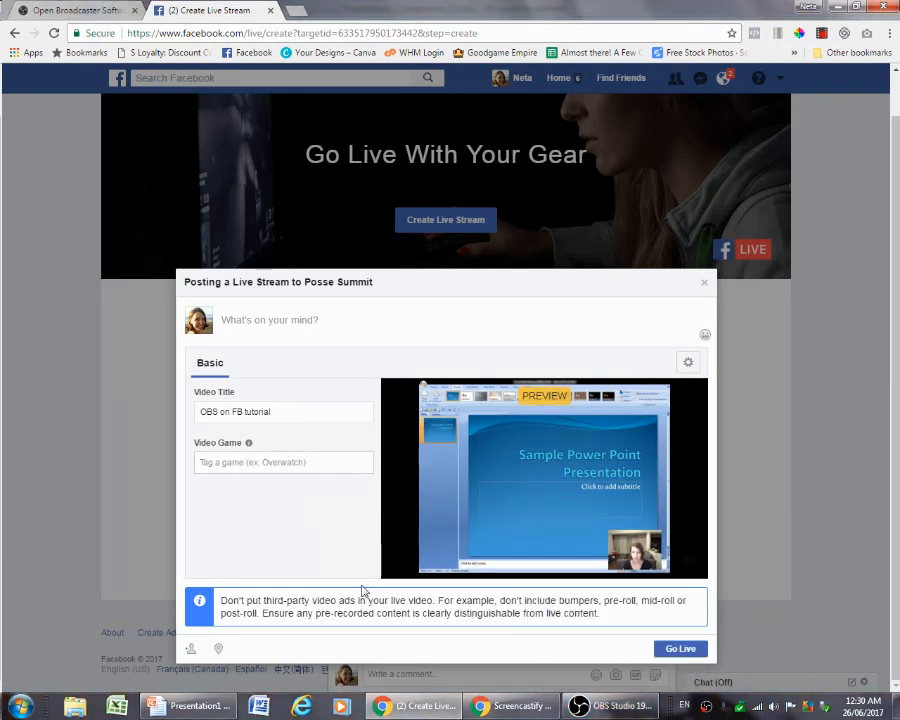
pyautogui.click(578, 706)
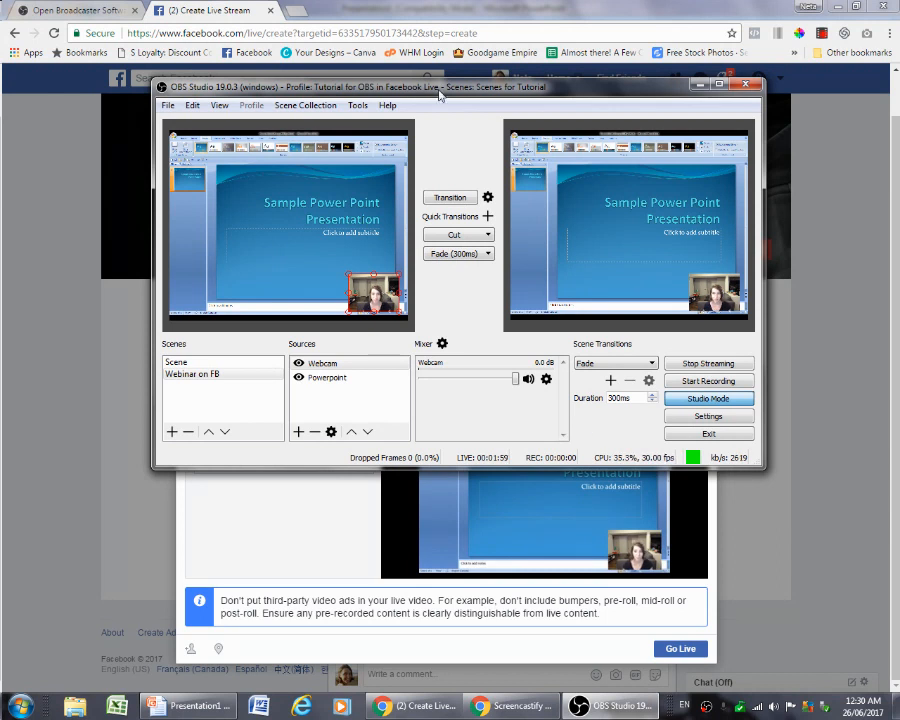
pyautogui.moveTo(443, 92); pyautogui.dragTo(449, 180)
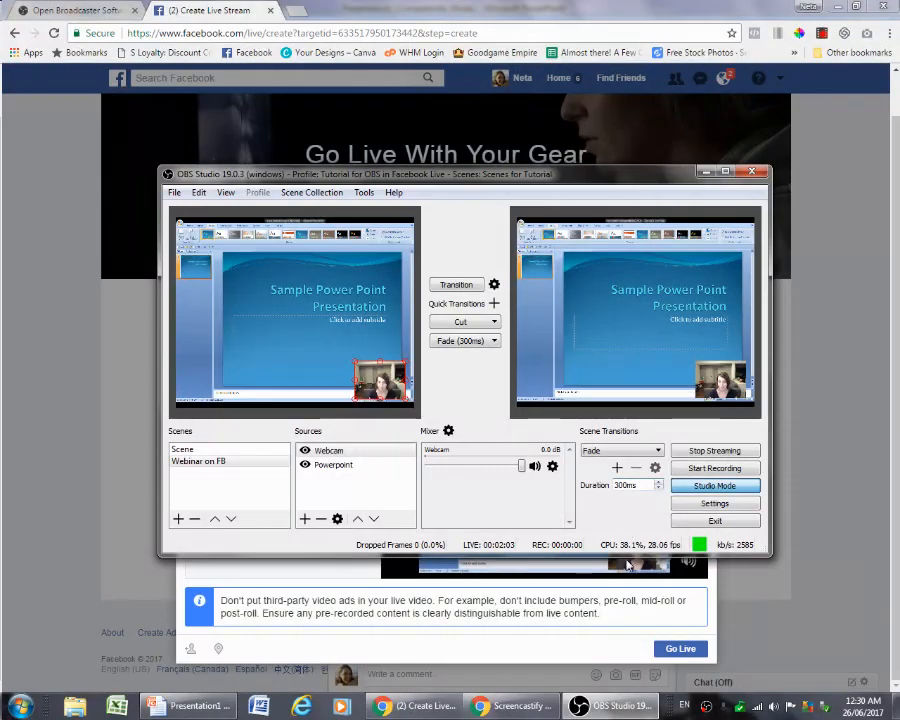
pyautogui.click(815, 78)
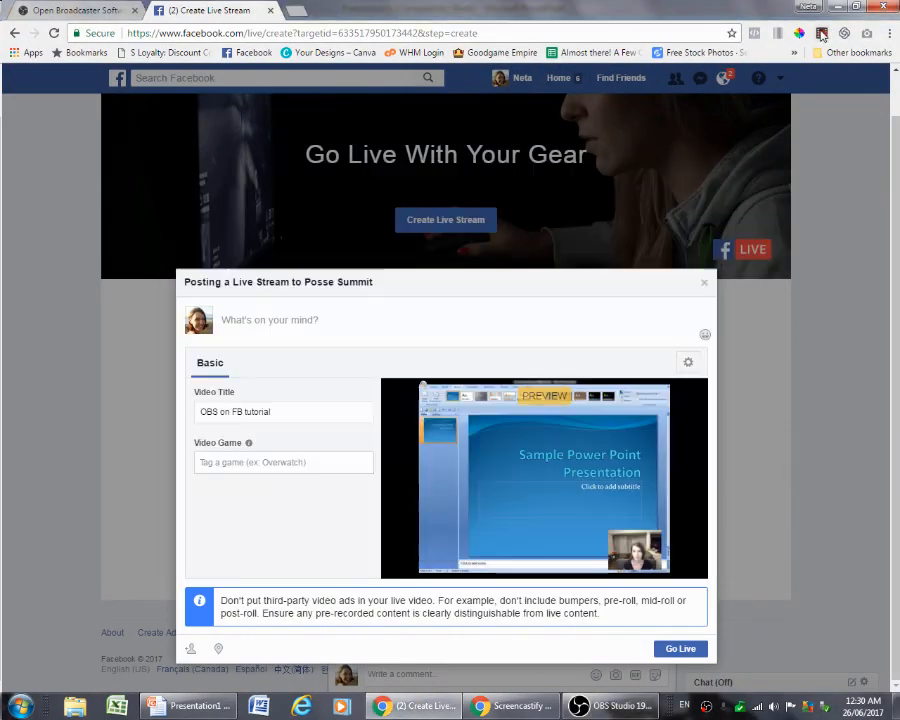